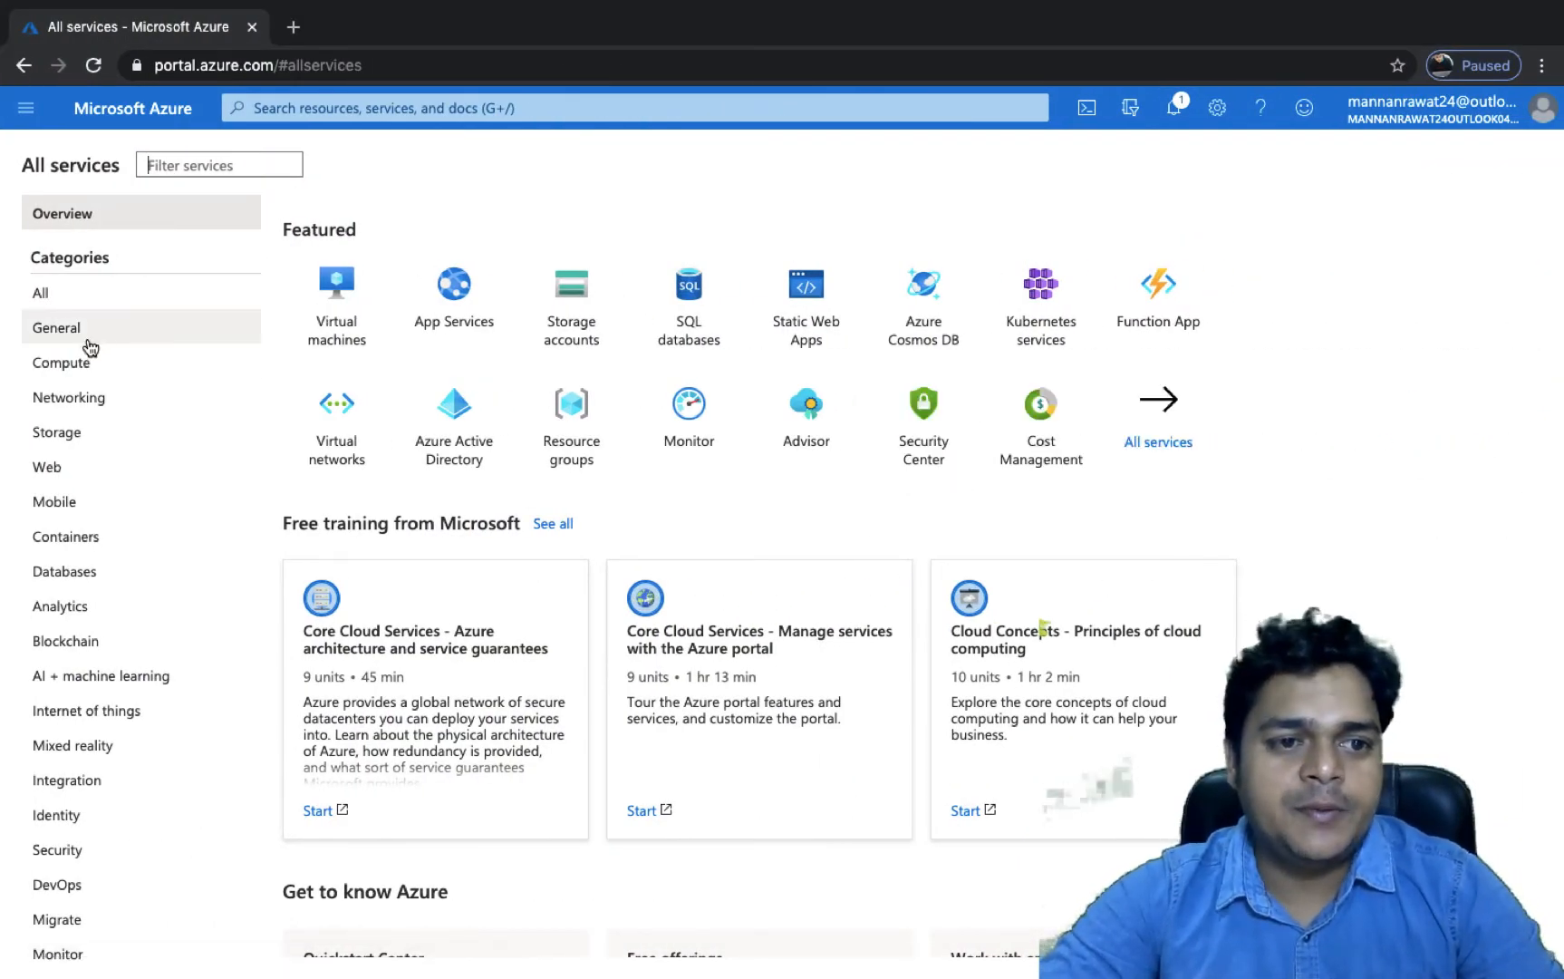
# Step: Start creating a new storage account from the Storage services and assign it to the existing resource group power
pyautogui.click(67, 440)
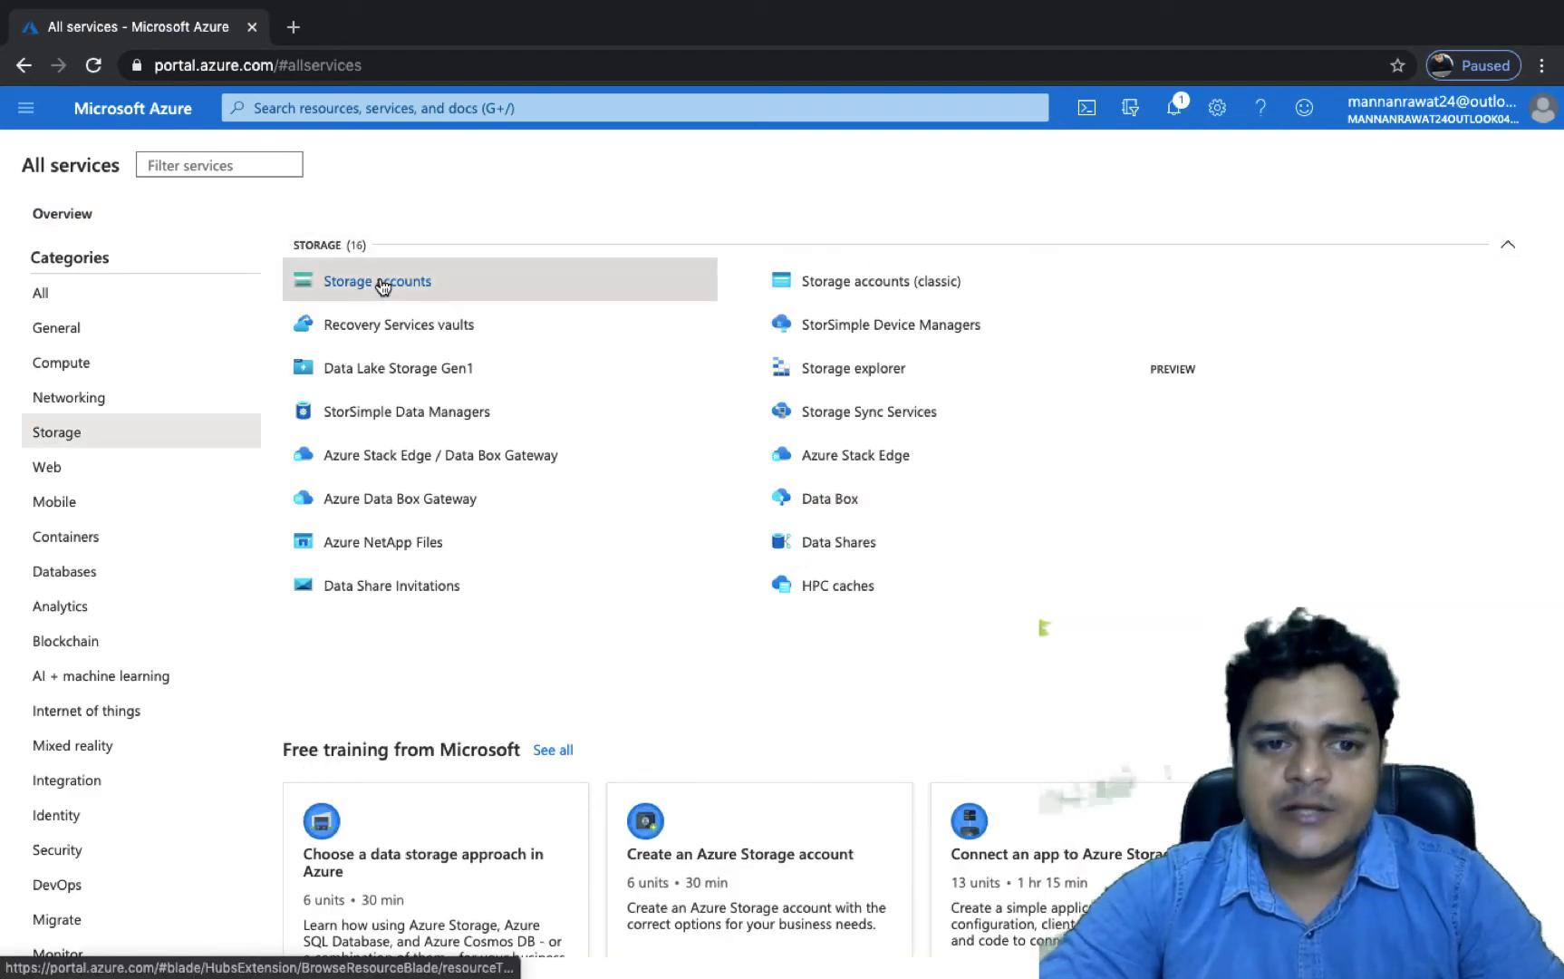
pyautogui.click(381, 281)
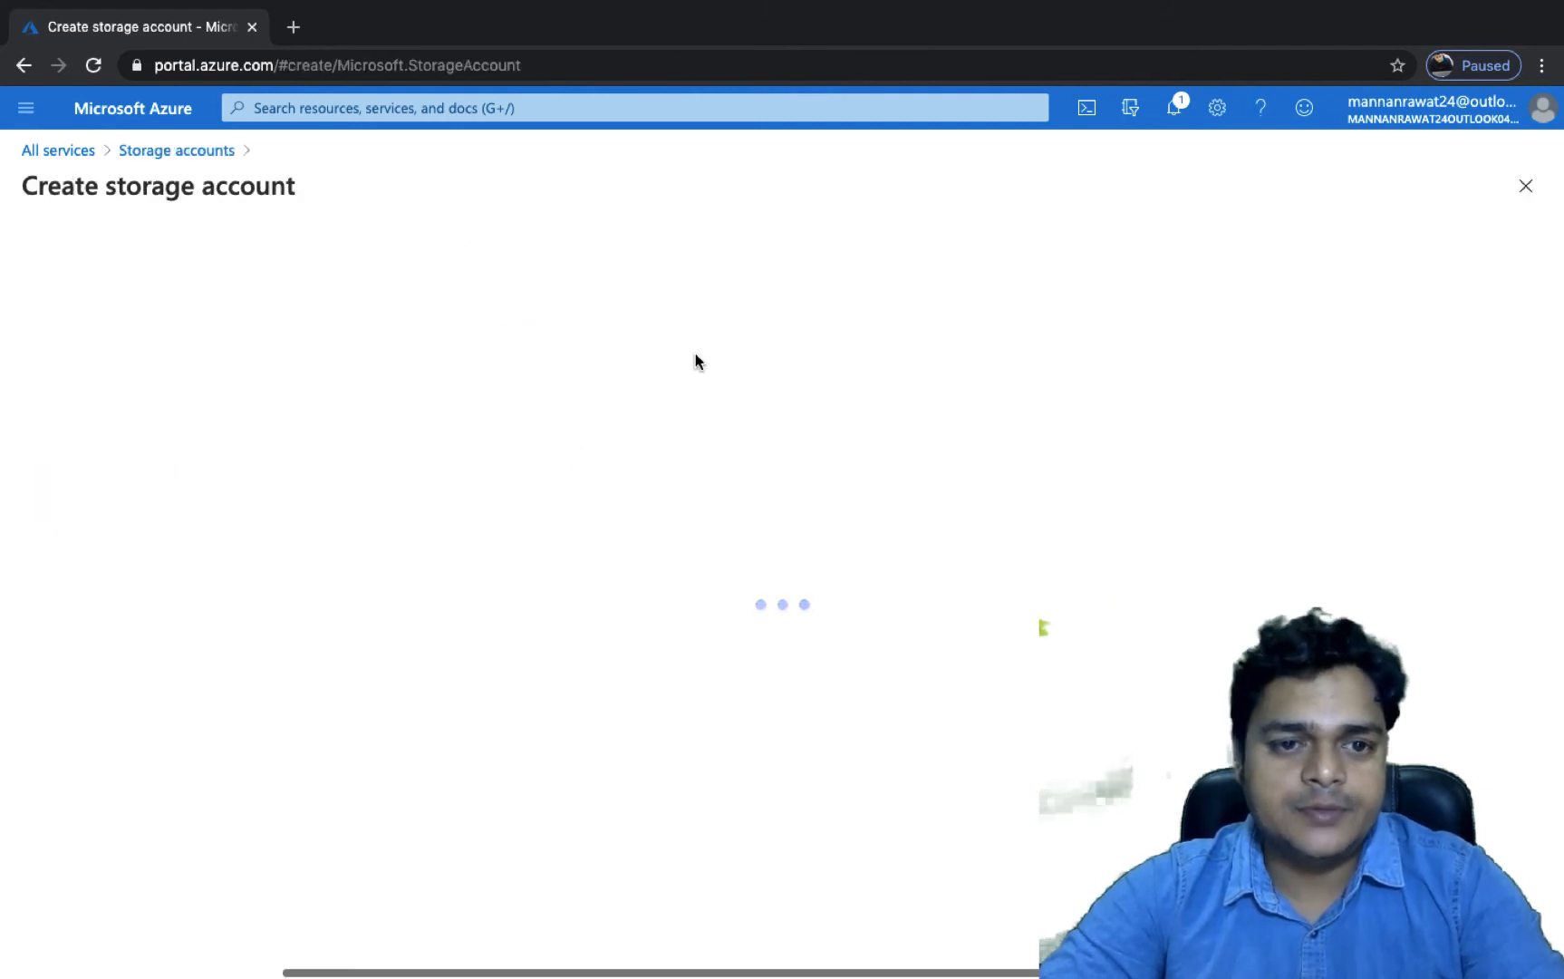
pyautogui.click(494, 545)
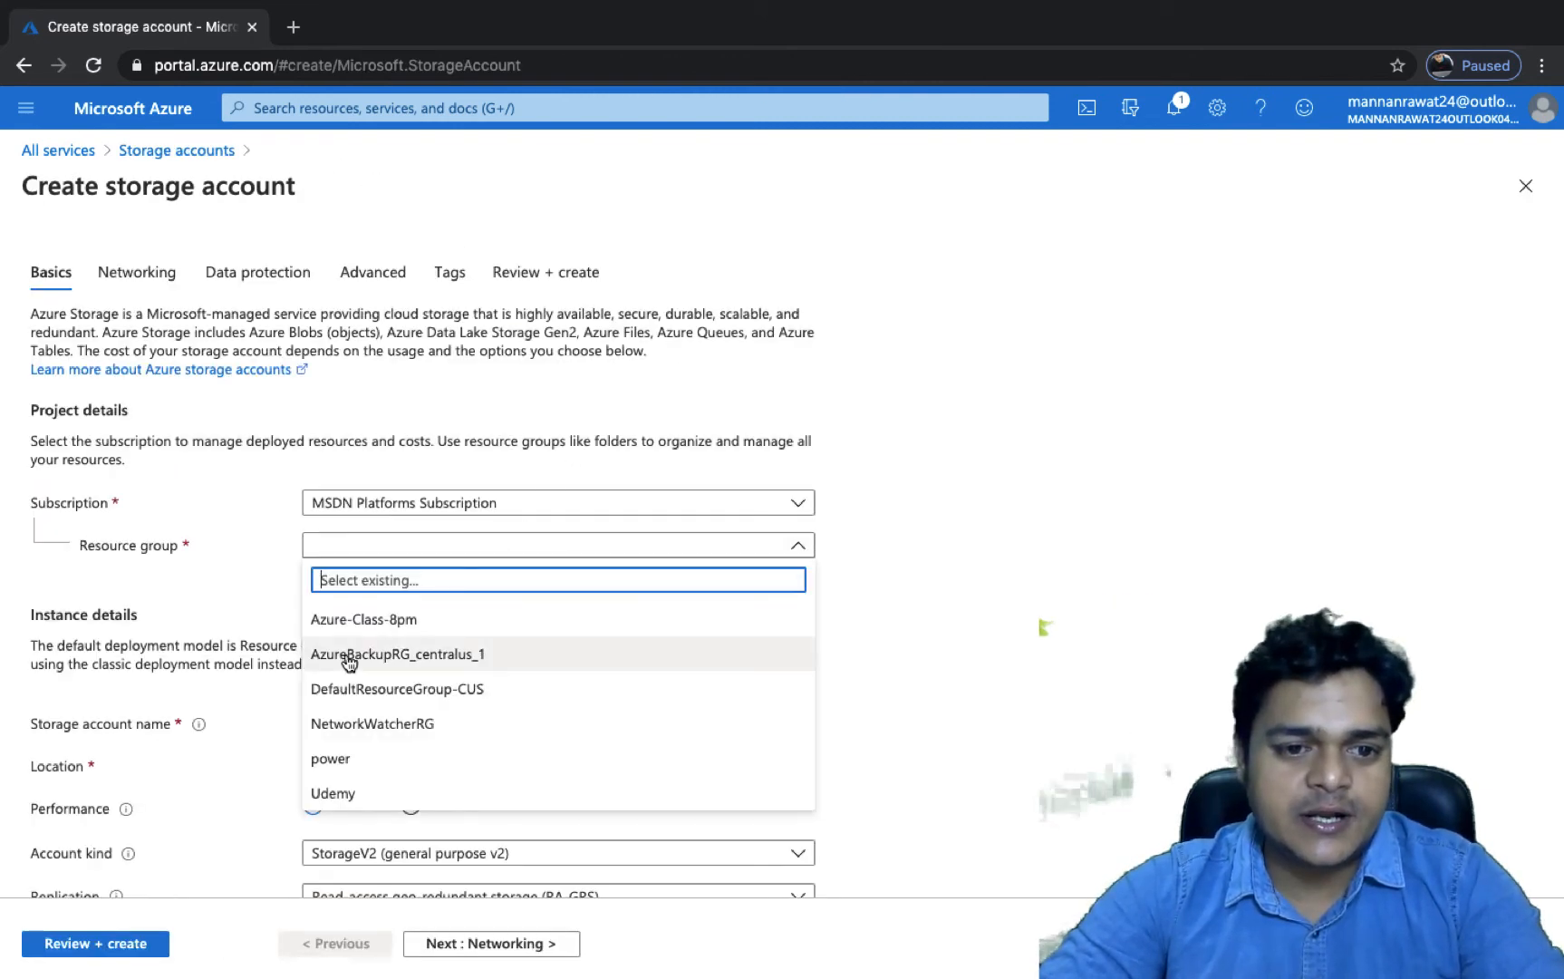
pyautogui.click(378, 769)
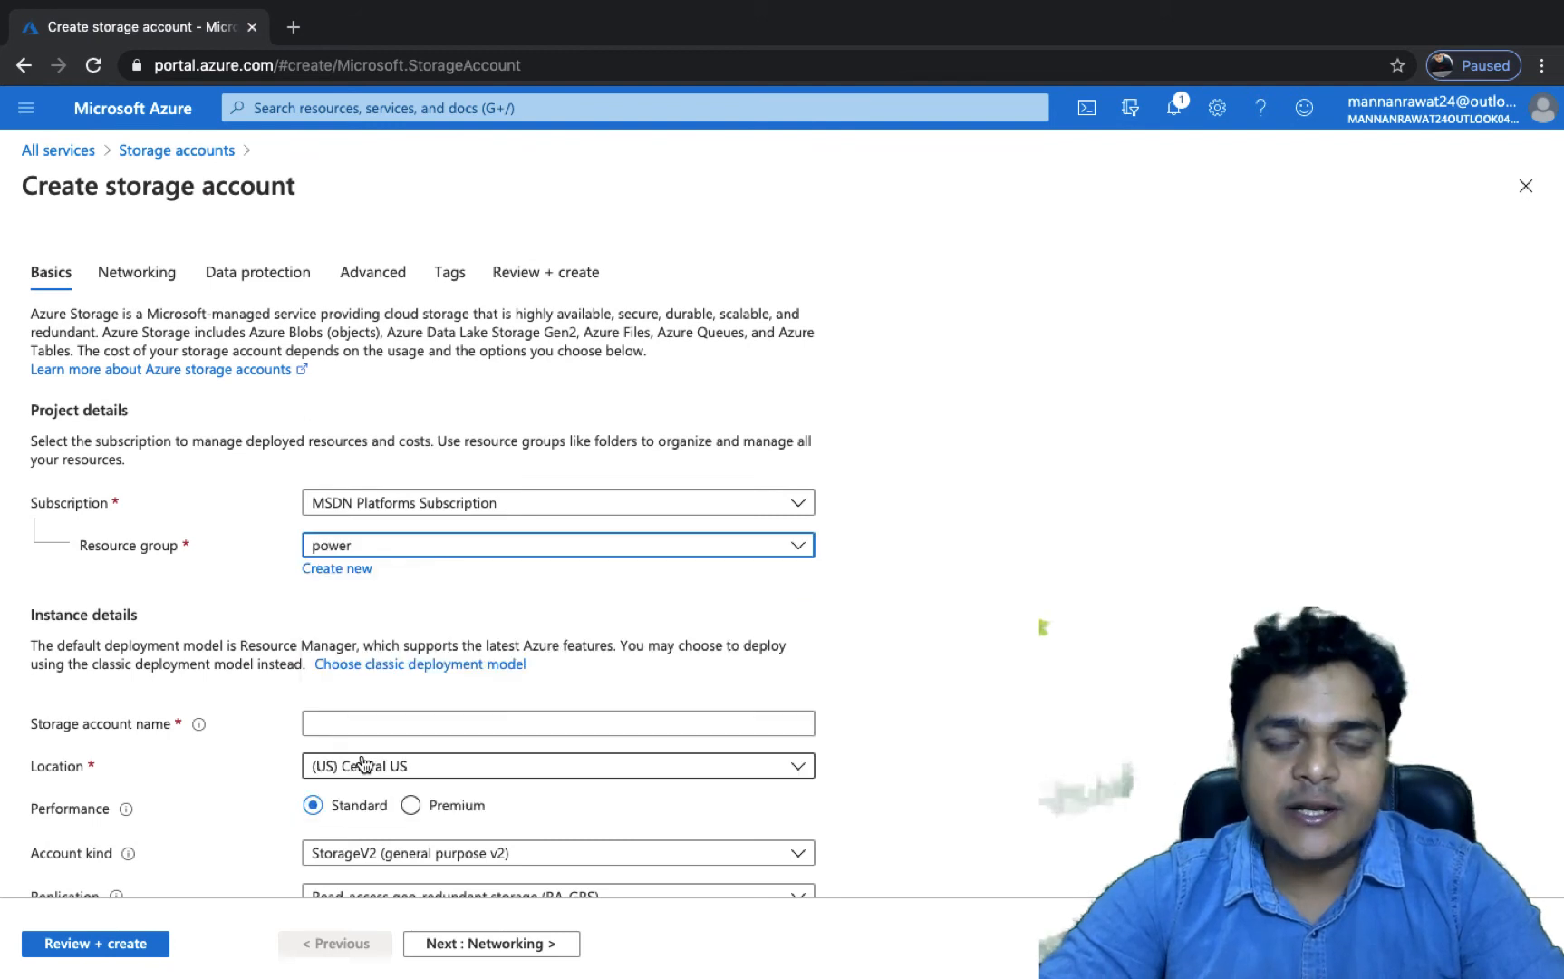
# Step: Name the new storage account trainingdemo1988
pyautogui.click(377, 721)
pyautogui.write('t')
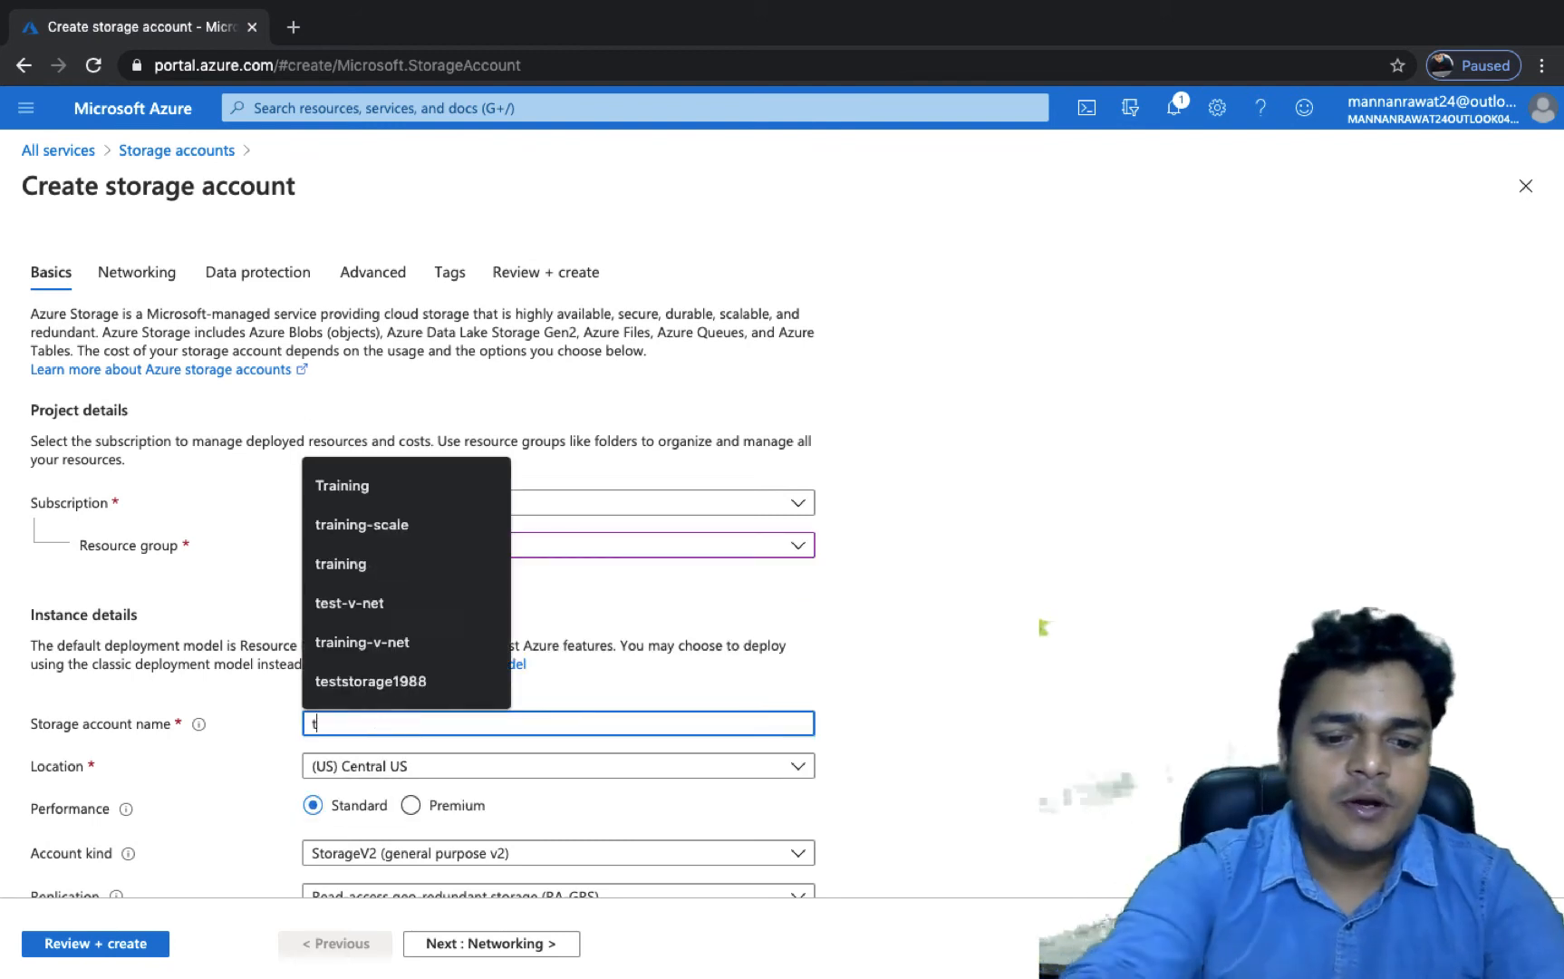
pyautogui.write('rainingde')
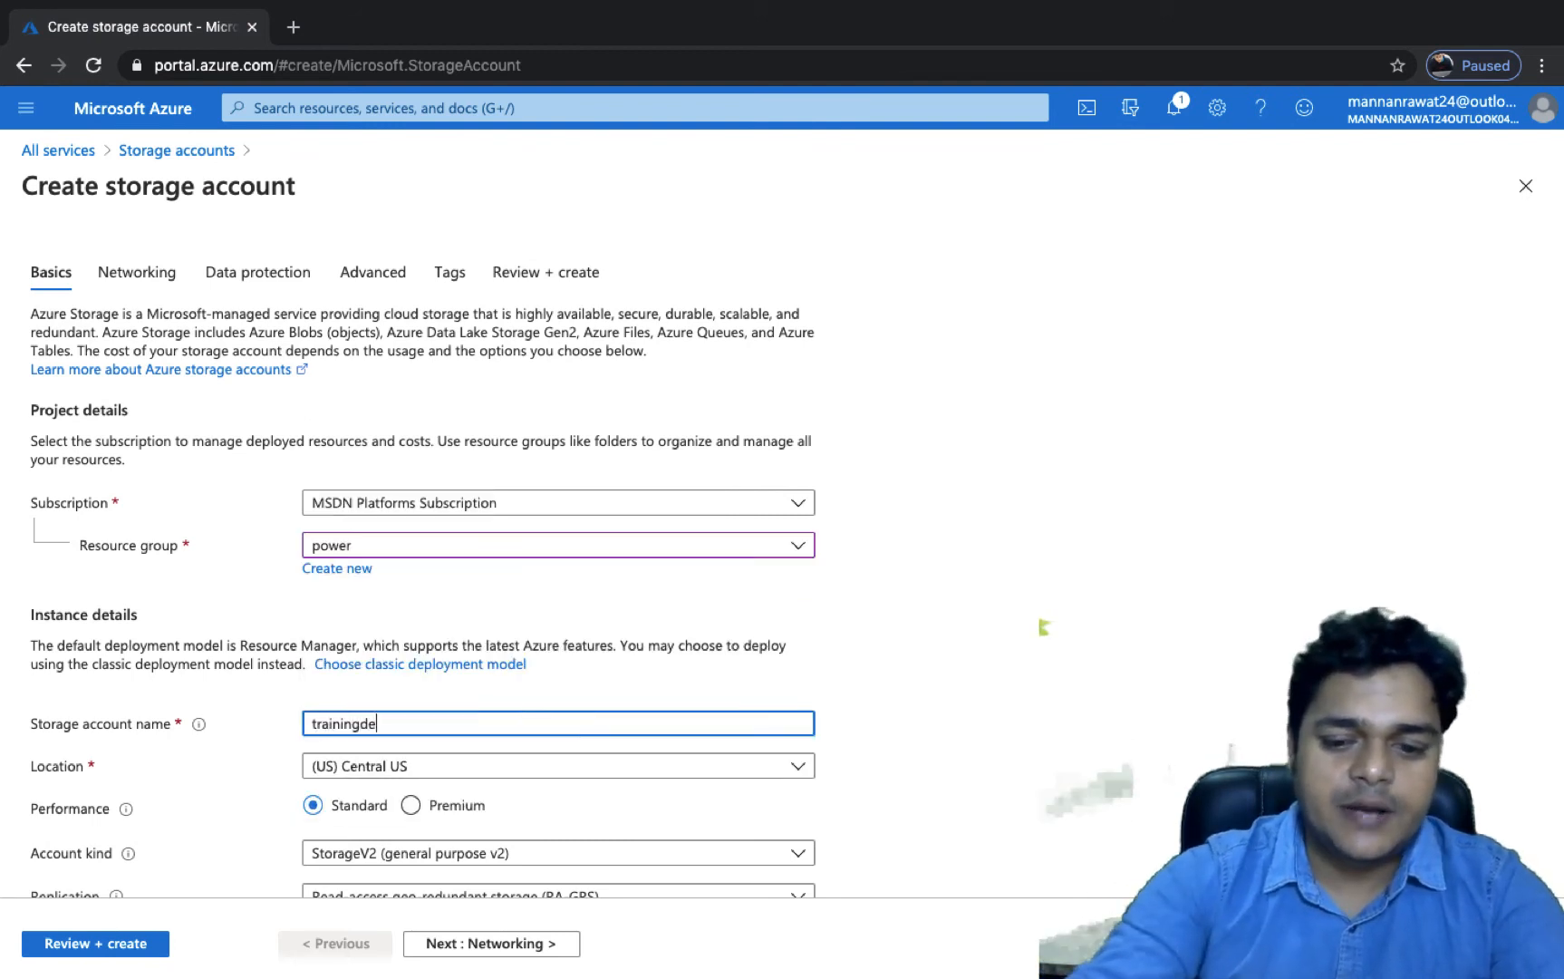
pyautogui.write('mo1988')
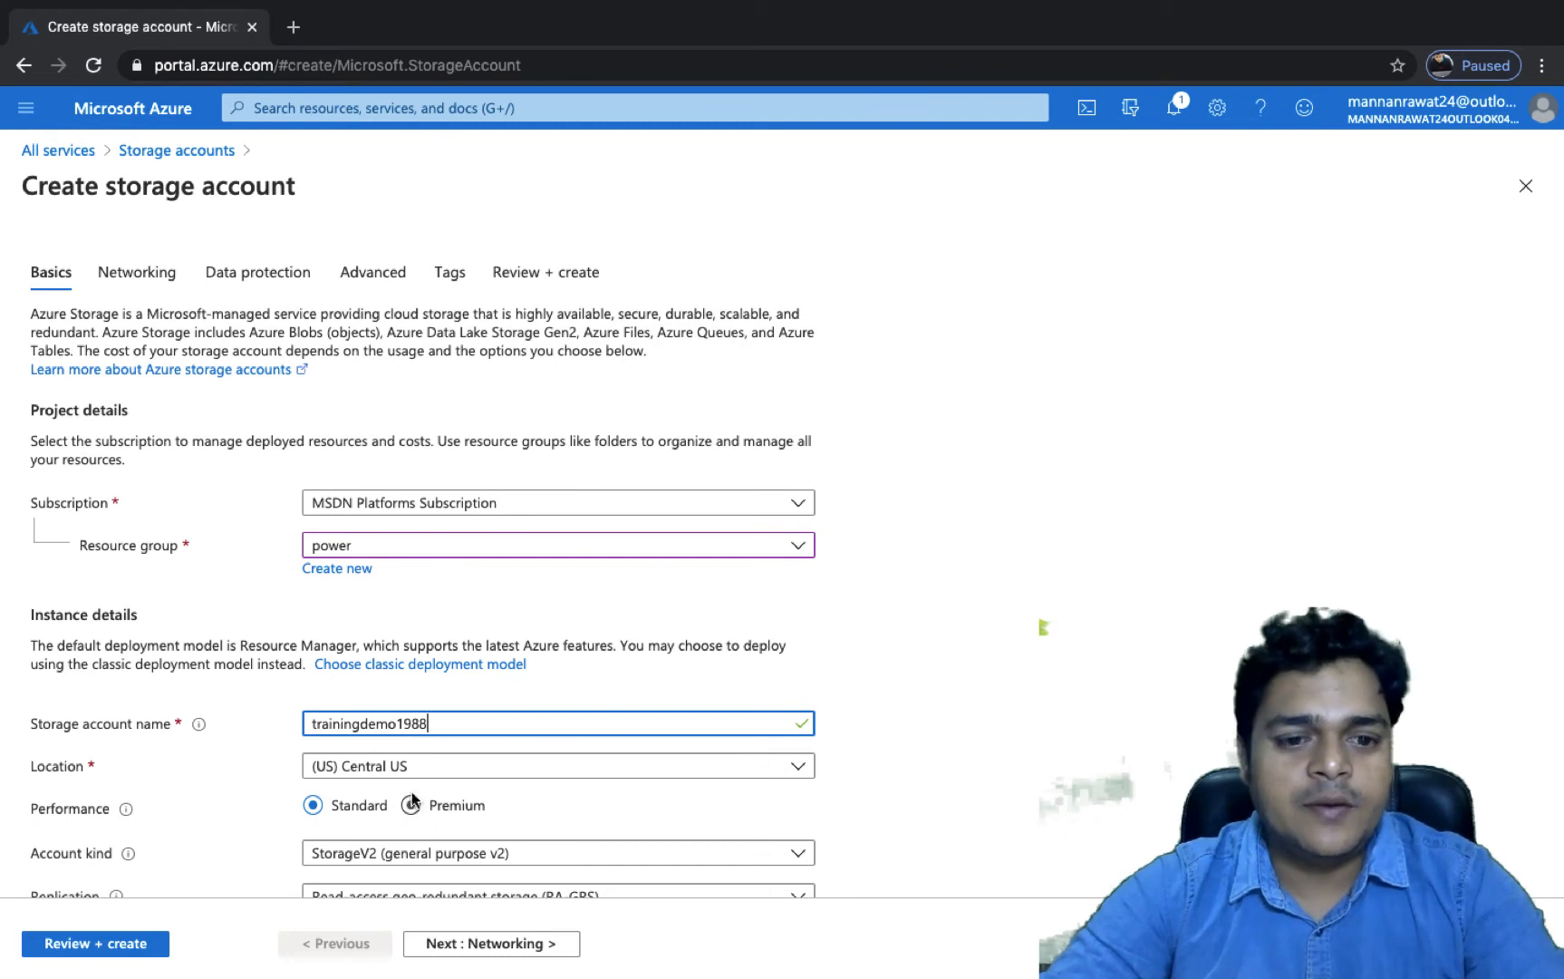
# Step: Set the storage account's replication to Geo-redundant storage (GRS) and check the available account kinds
pyautogui.scroll(-1, 423, 787)
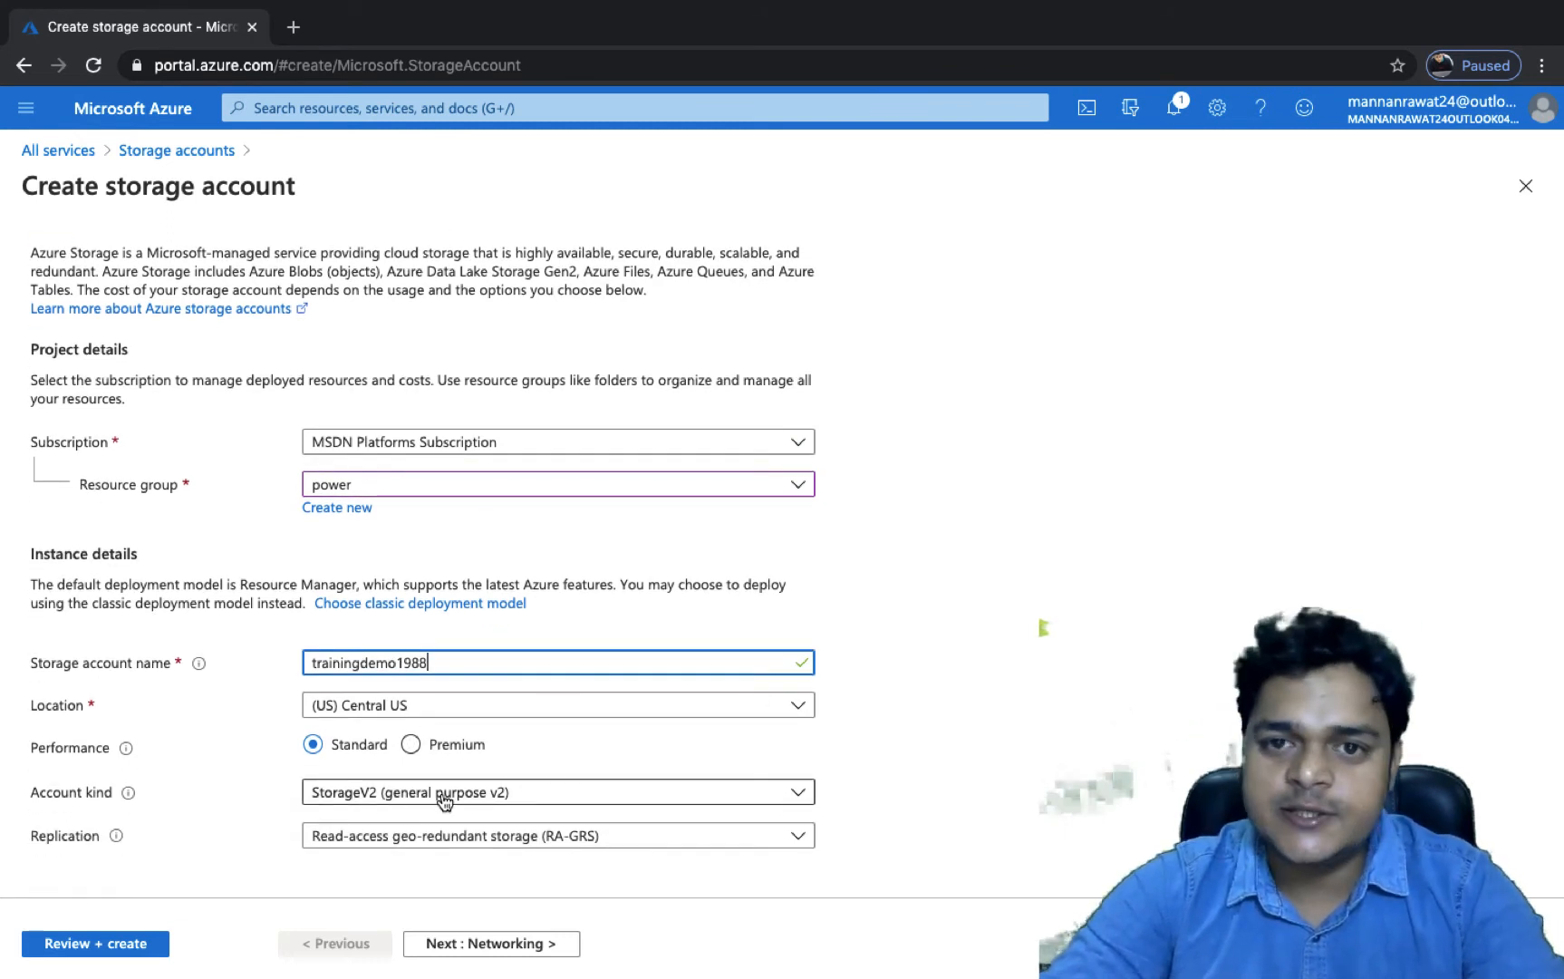
pyautogui.click(492, 832)
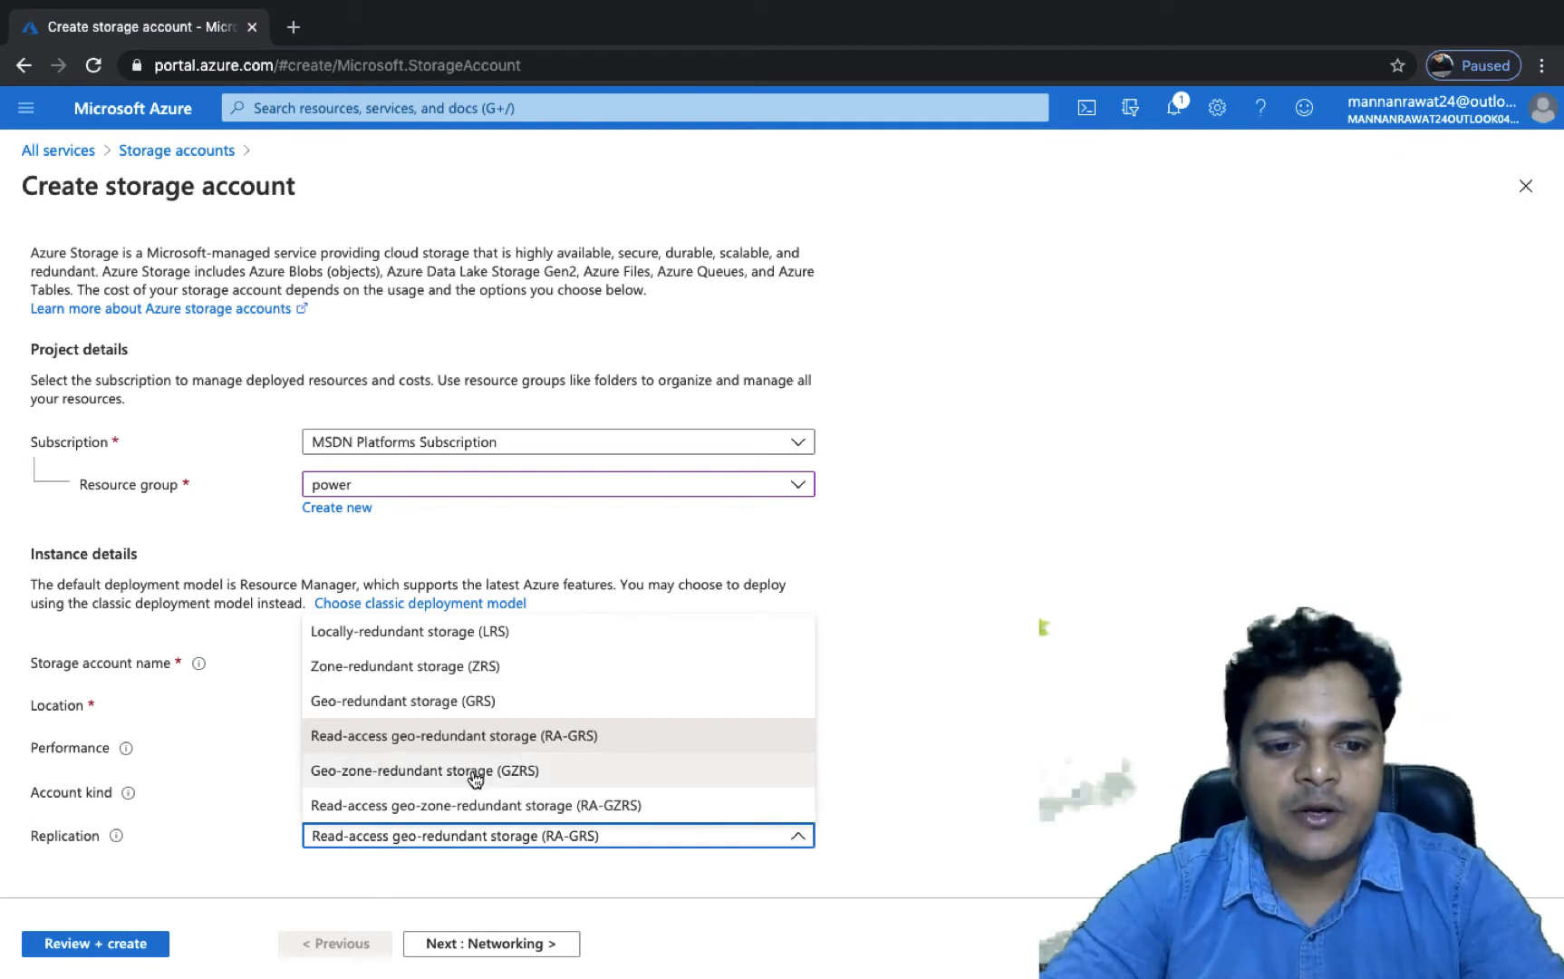
pyautogui.click(447, 701)
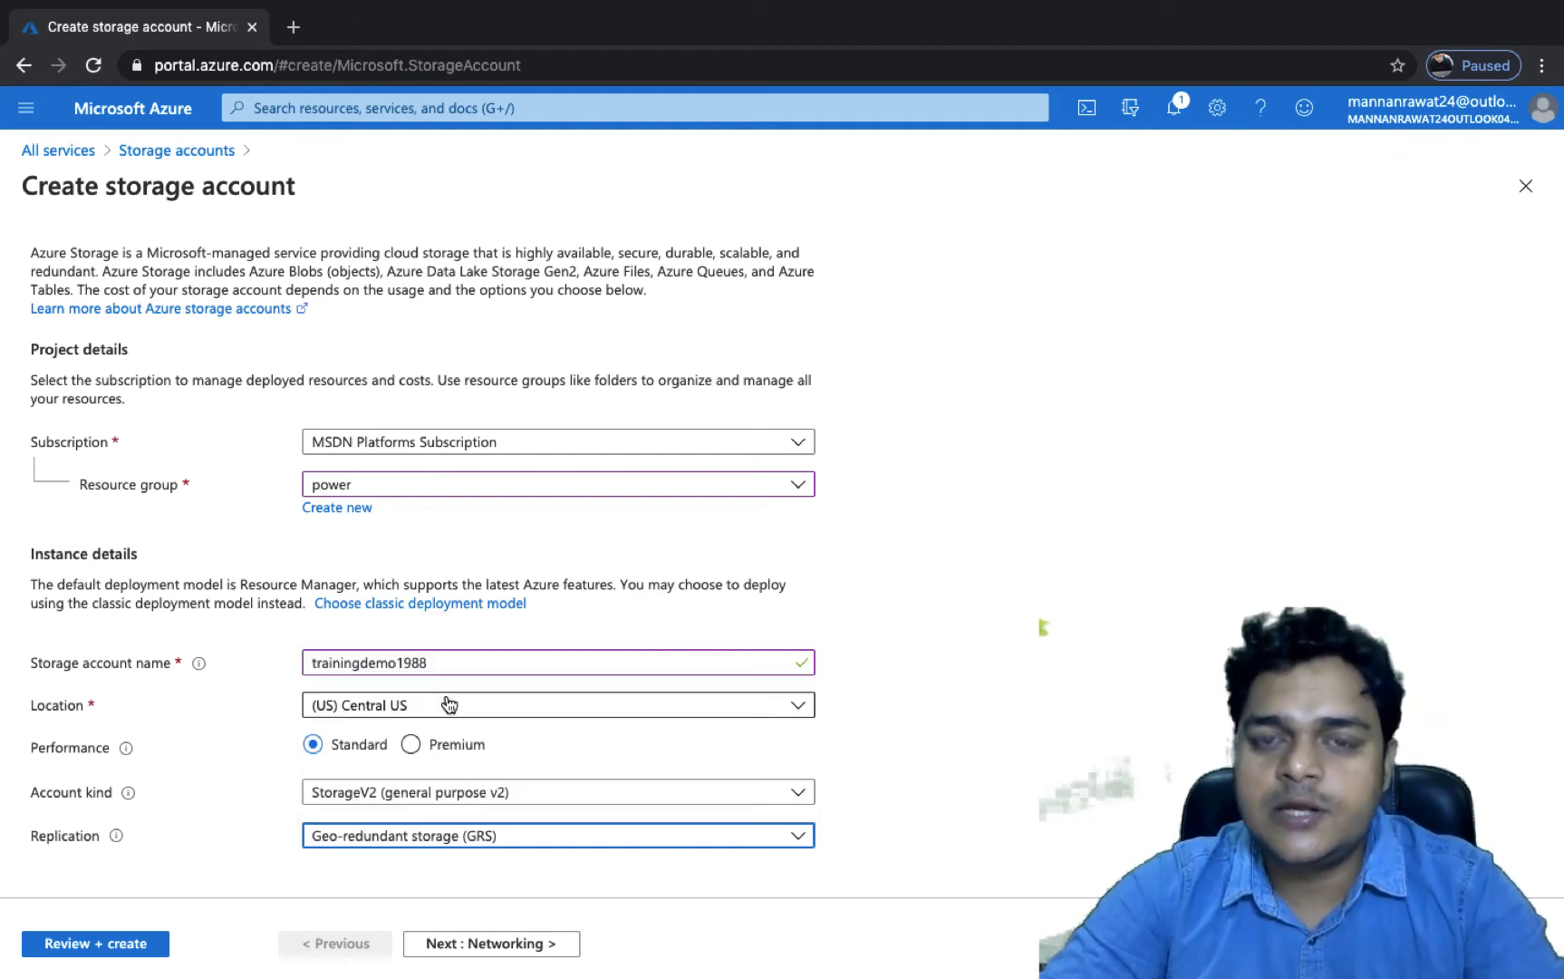
pyautogui.click(495, 796)
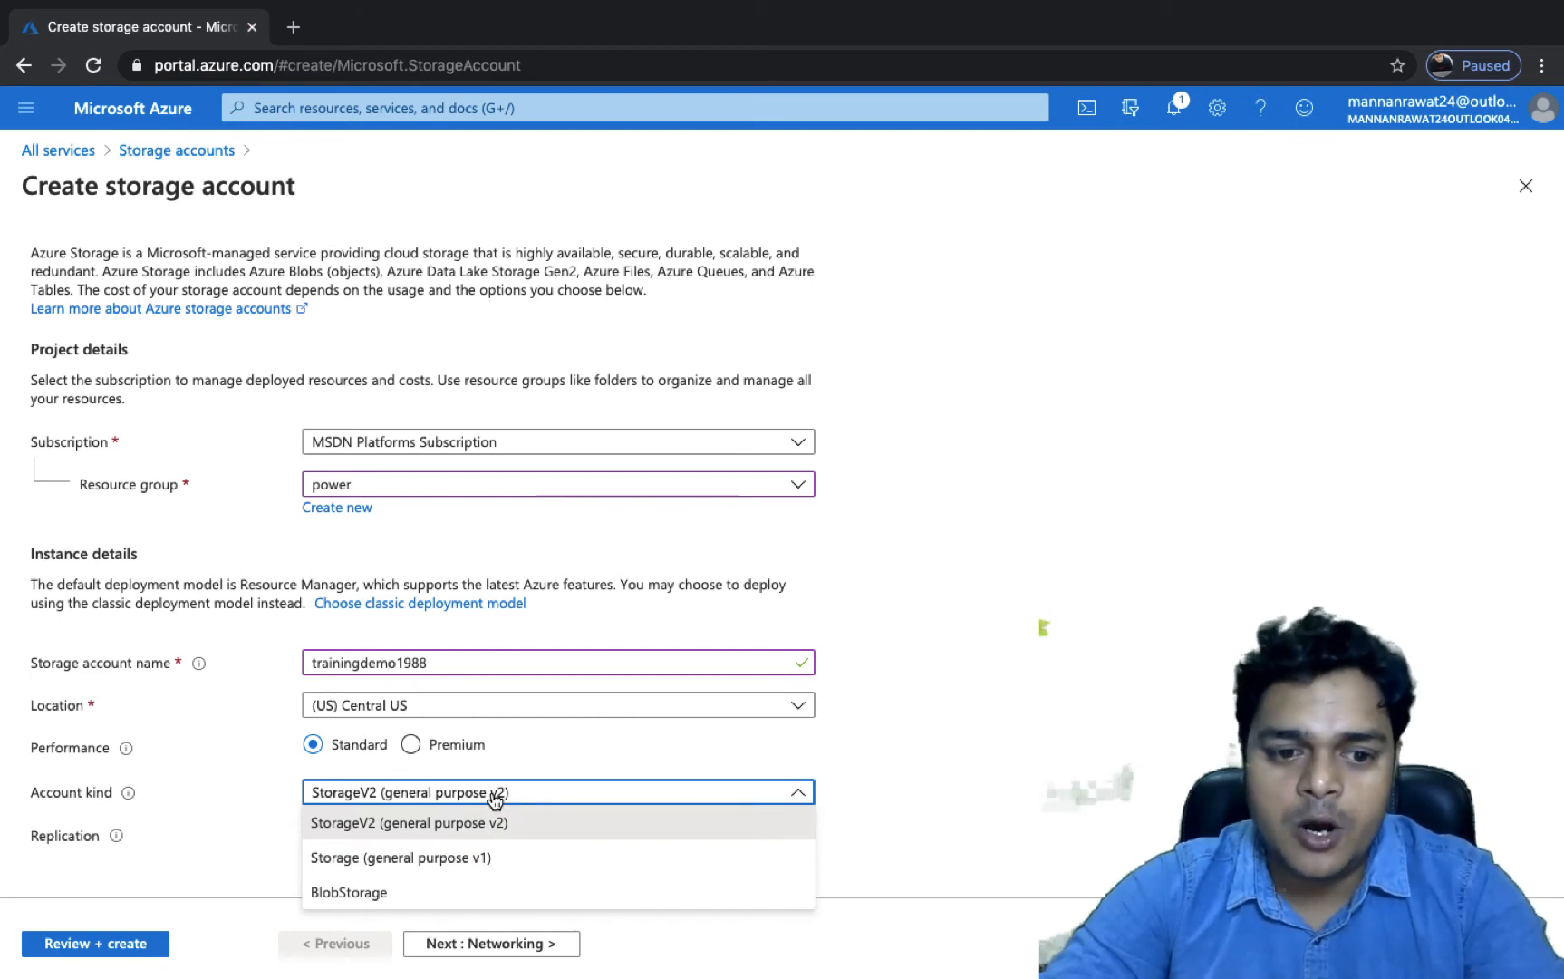
pyautogui.click(1080, 700)
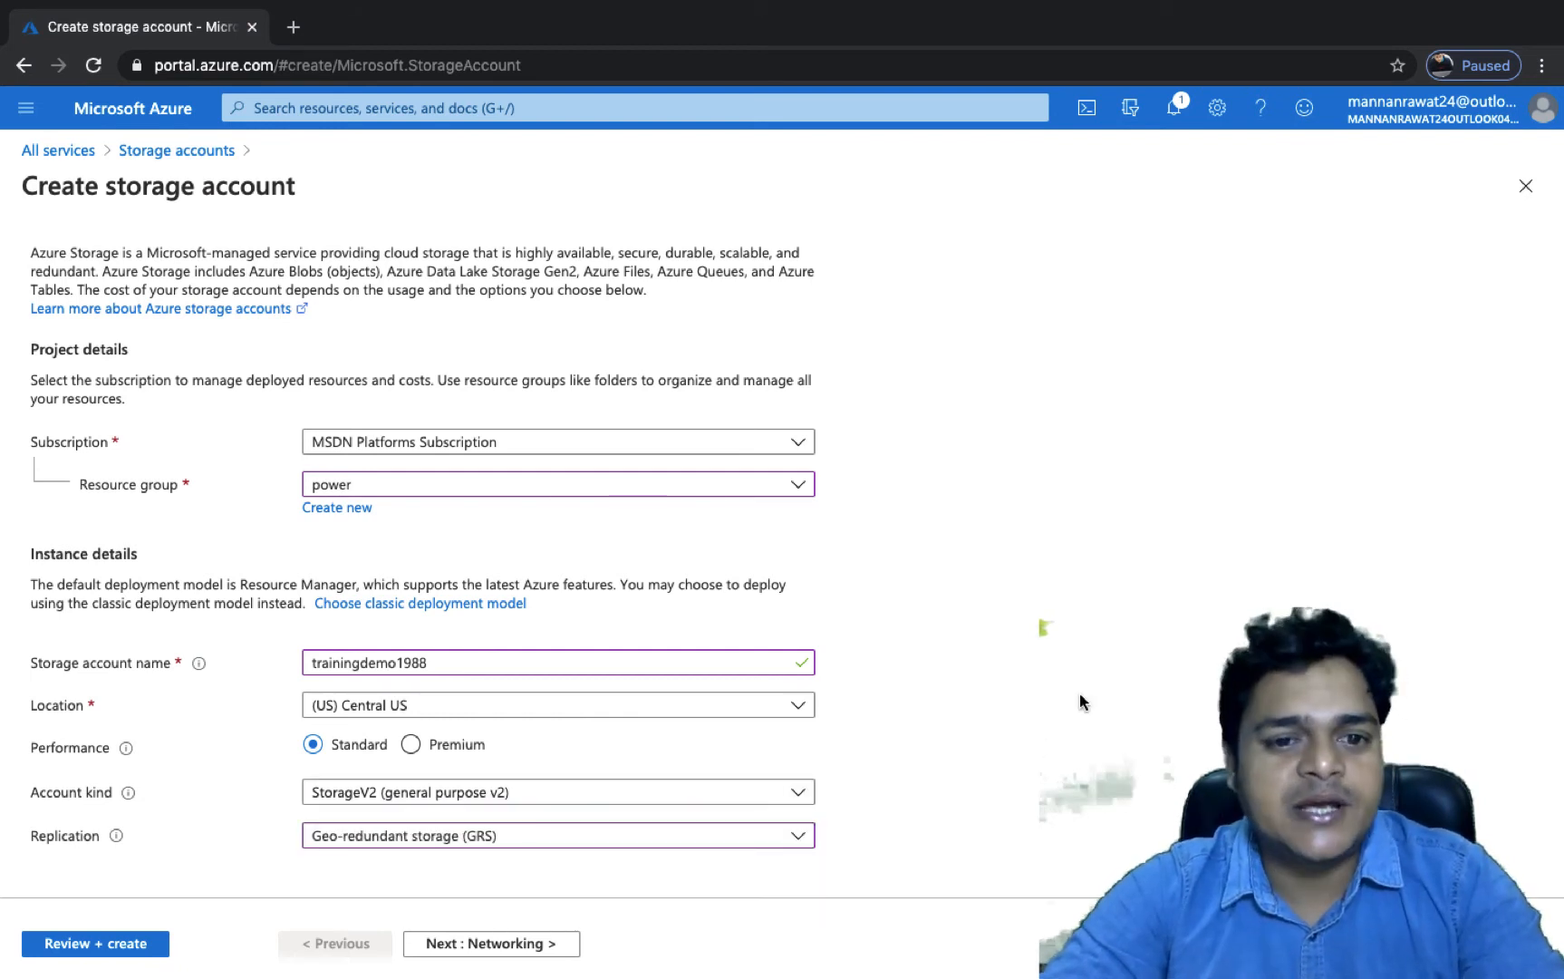
# Step: Keep the default networking settings, validate the configuration and create the storage account
pyautogui.click(503, 946)
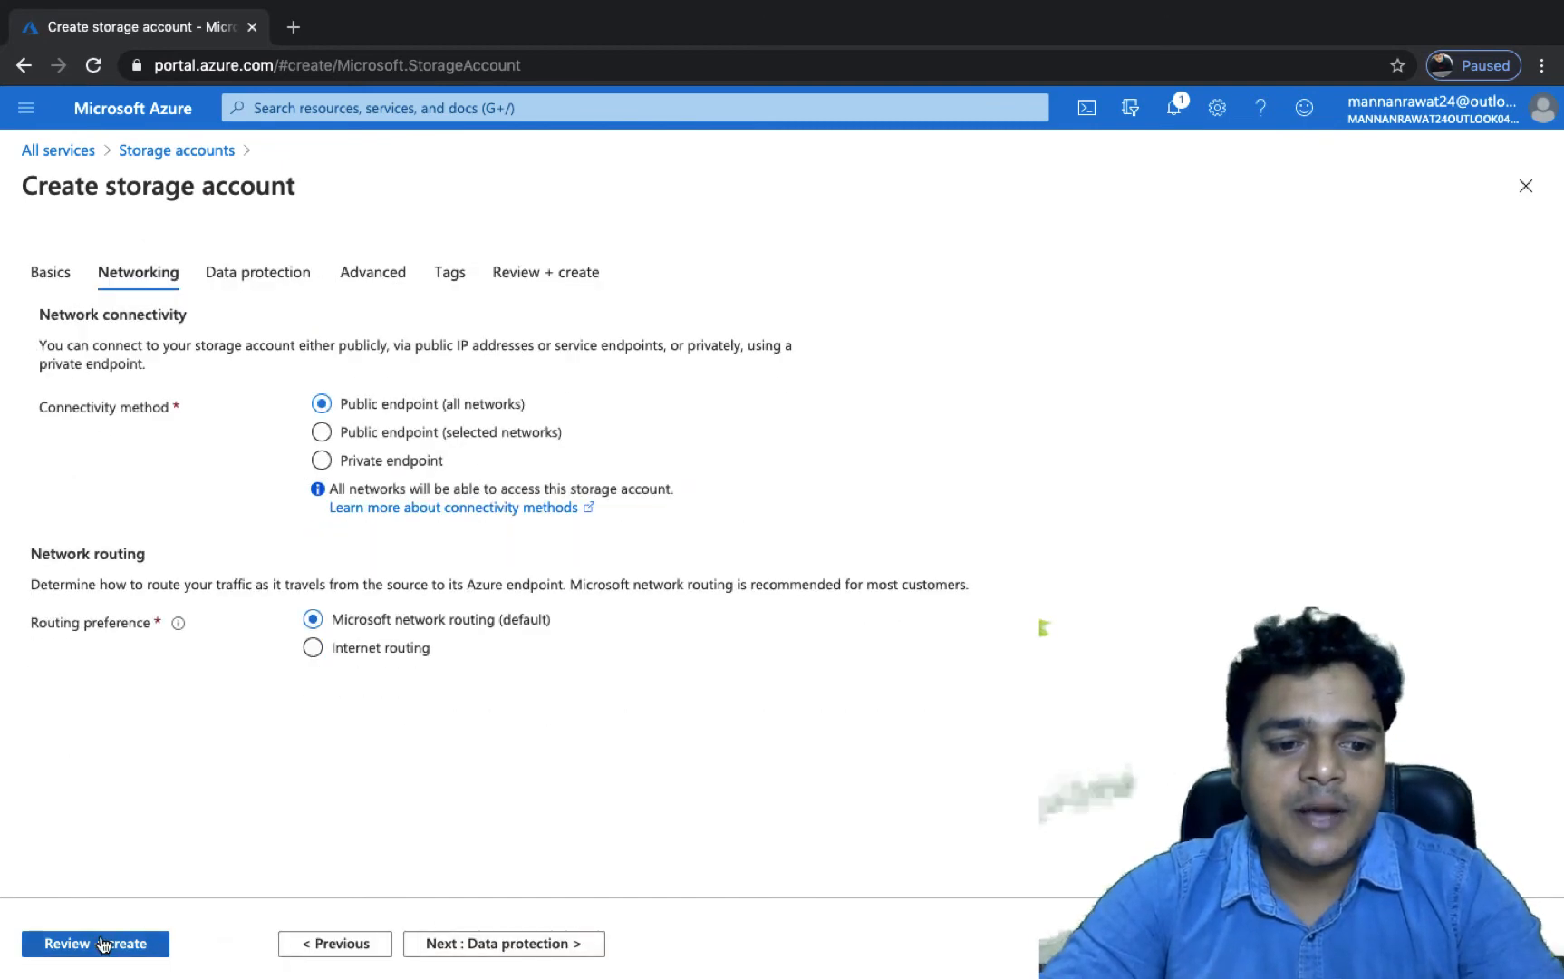
pyautogui.click(102, 944)
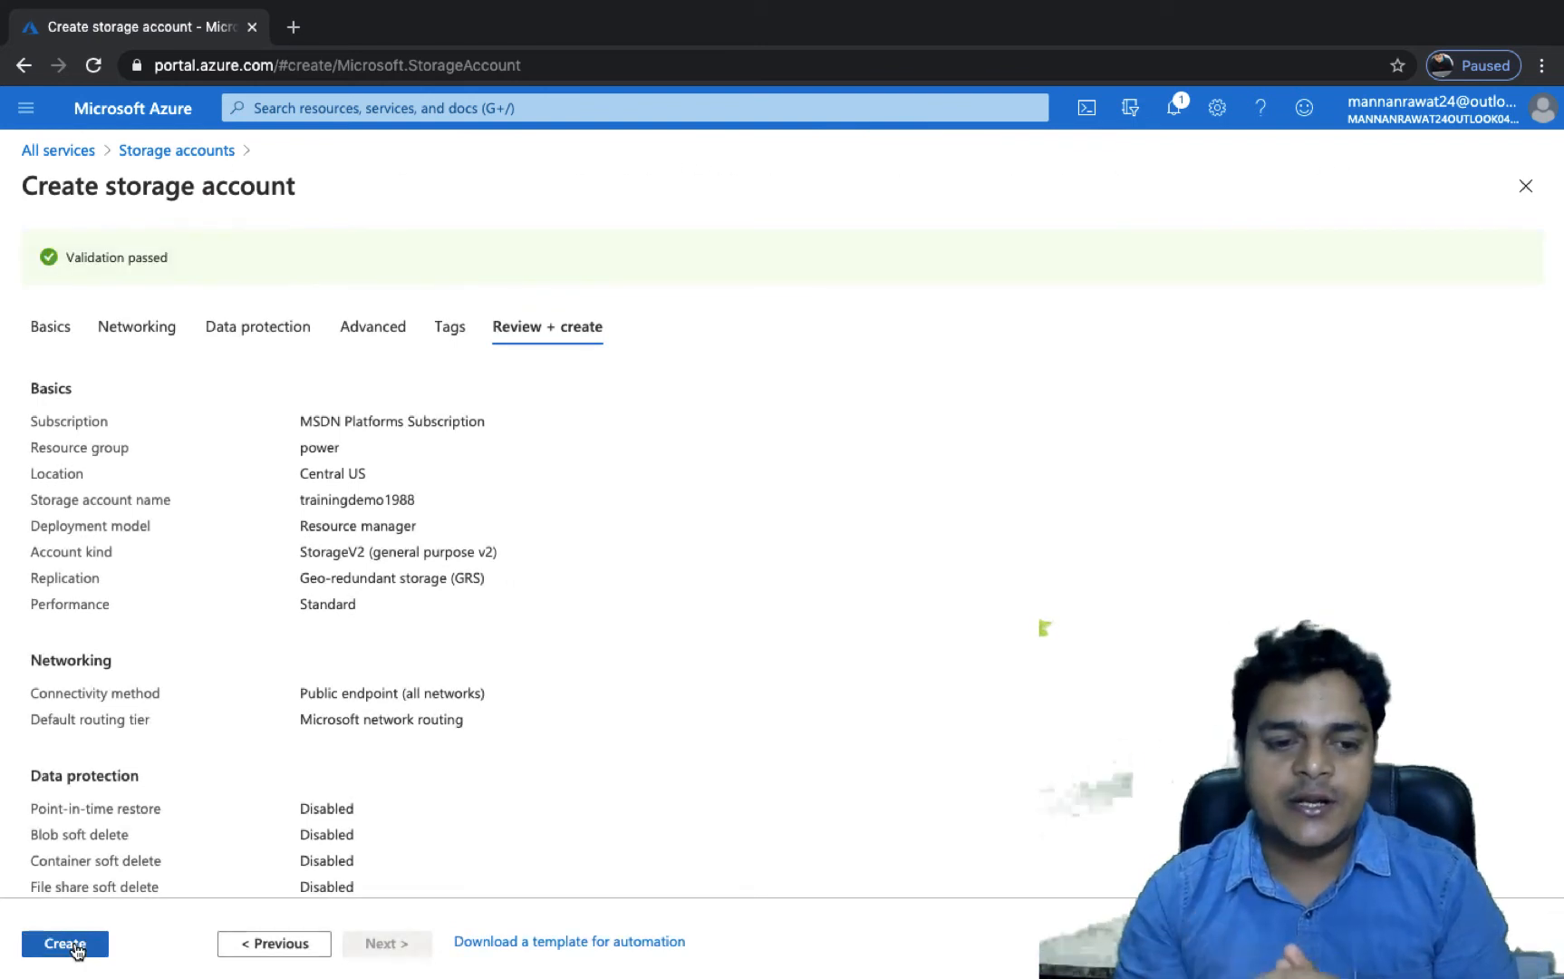
pyautogui.click(77, 945)
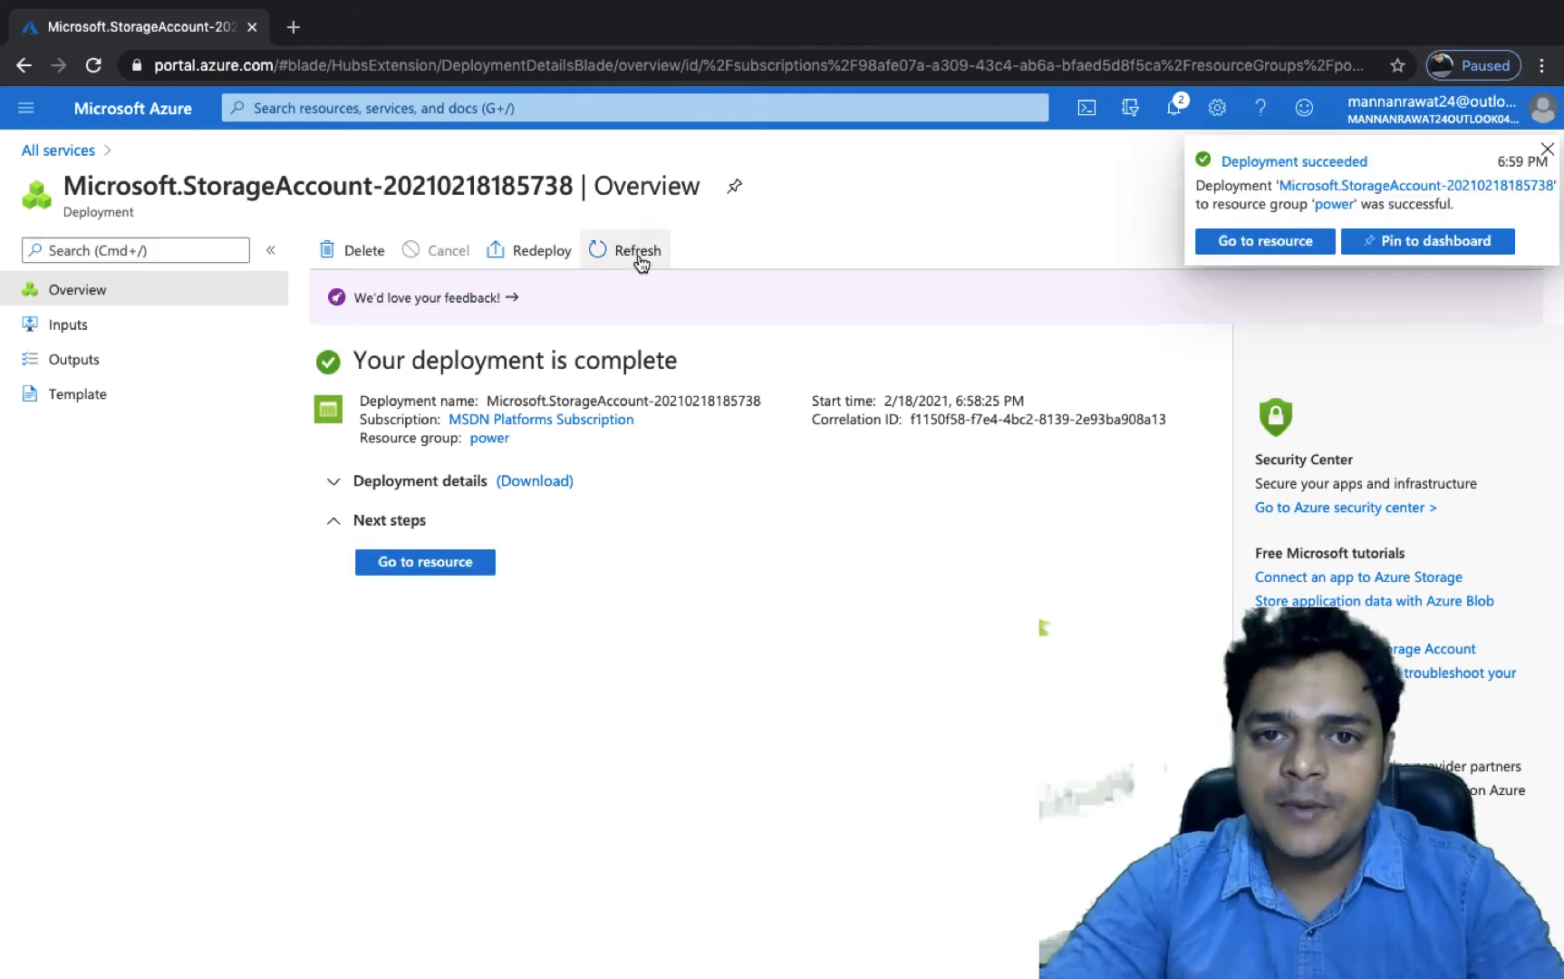
# Step: Open the deployed trainingdemo1988 storage account and go to its blob containers
pyautogui.click(430, 566)
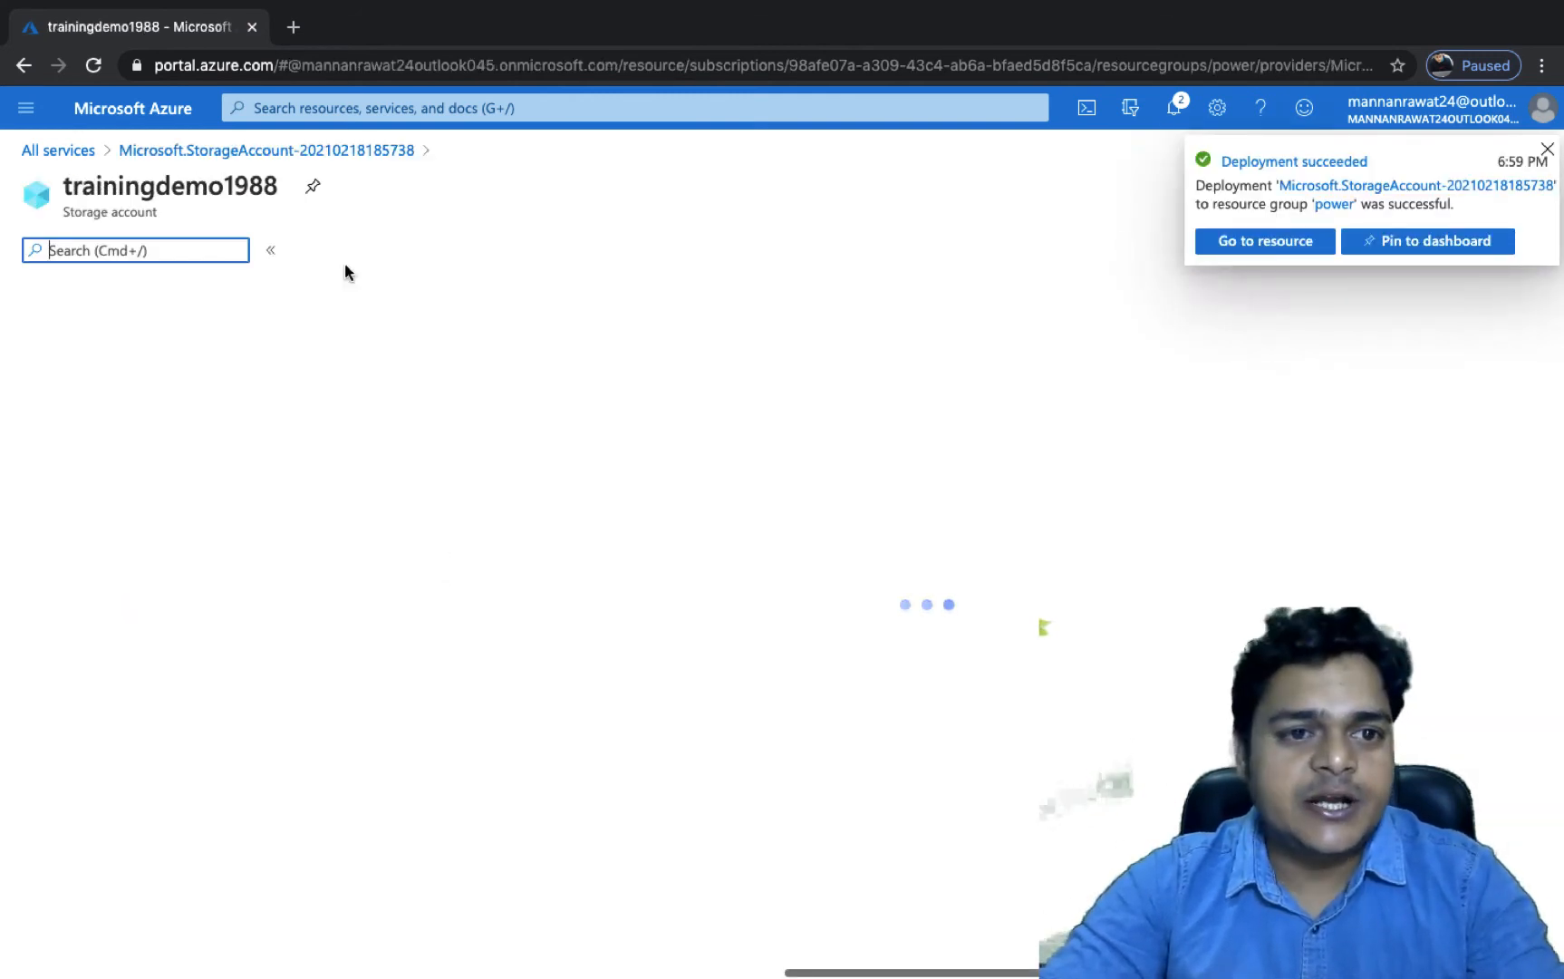
pyautogui.click(1548, 148)
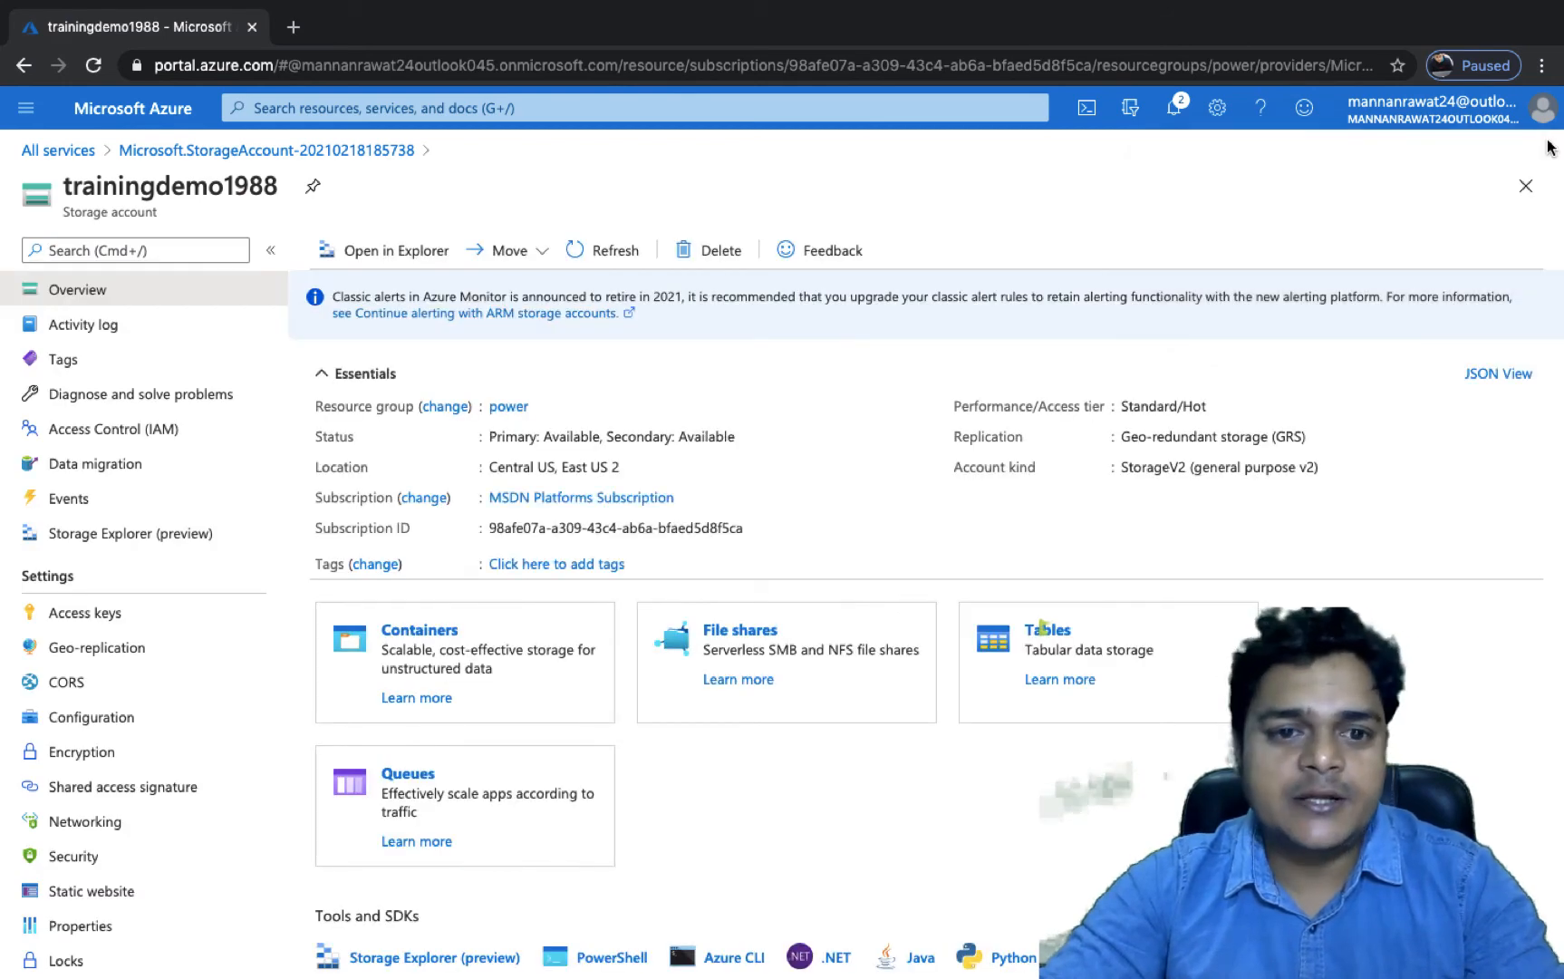
pyautogui.click(420, 630)
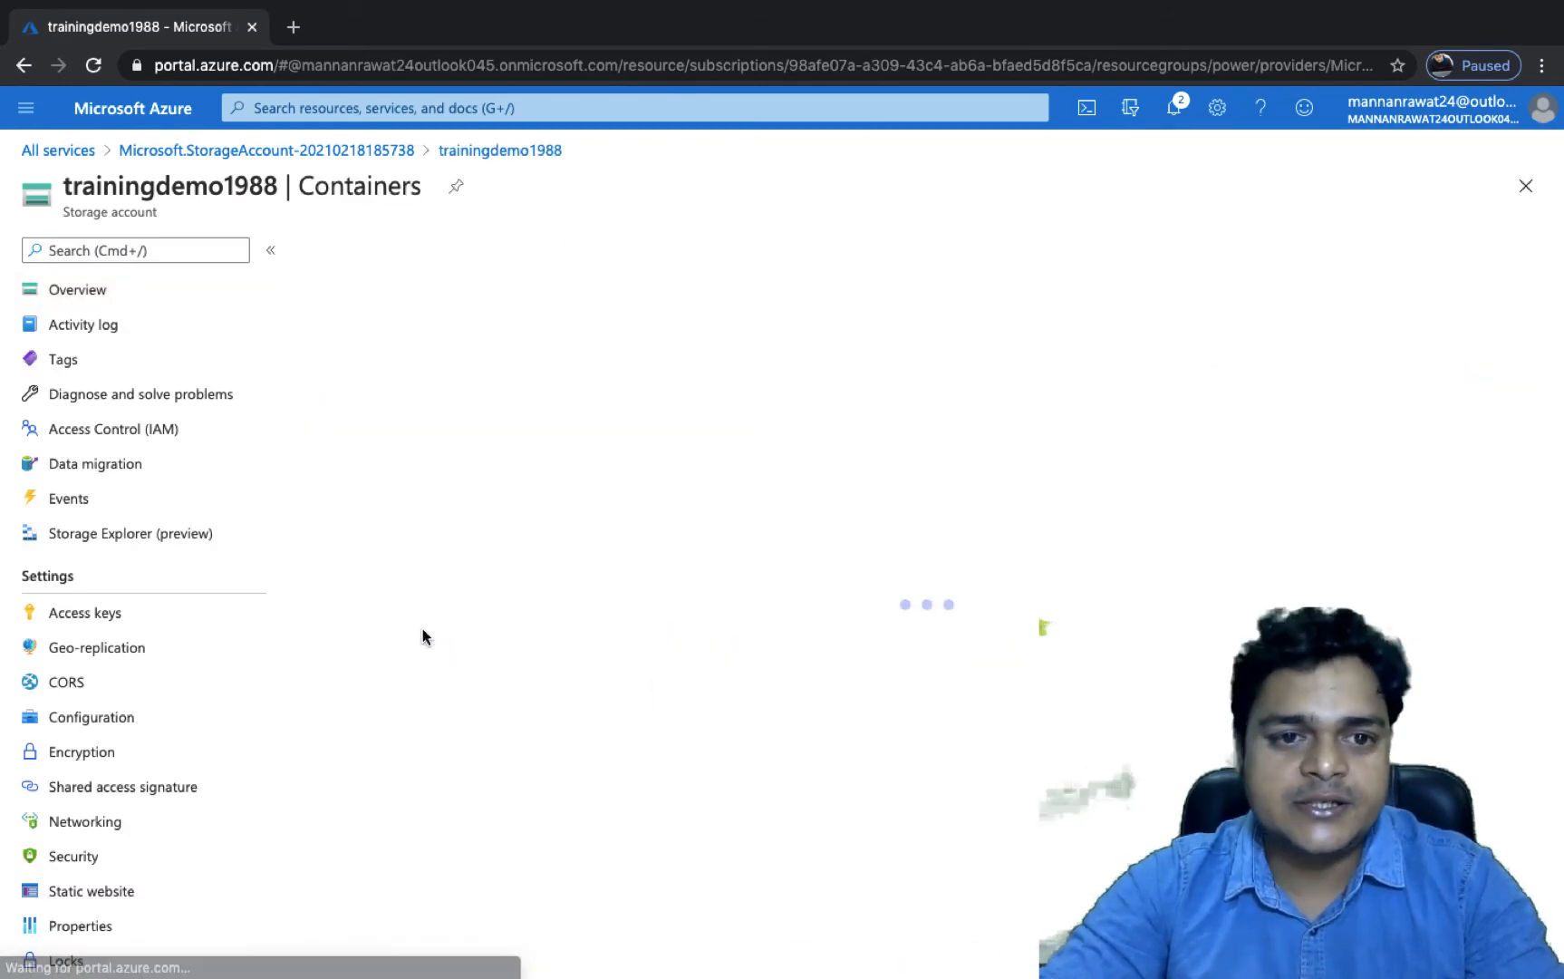
# Step: Create a container named data with the public access level Container (anonymous read access for containers and blobs)
pyautogui.click(380, 259)
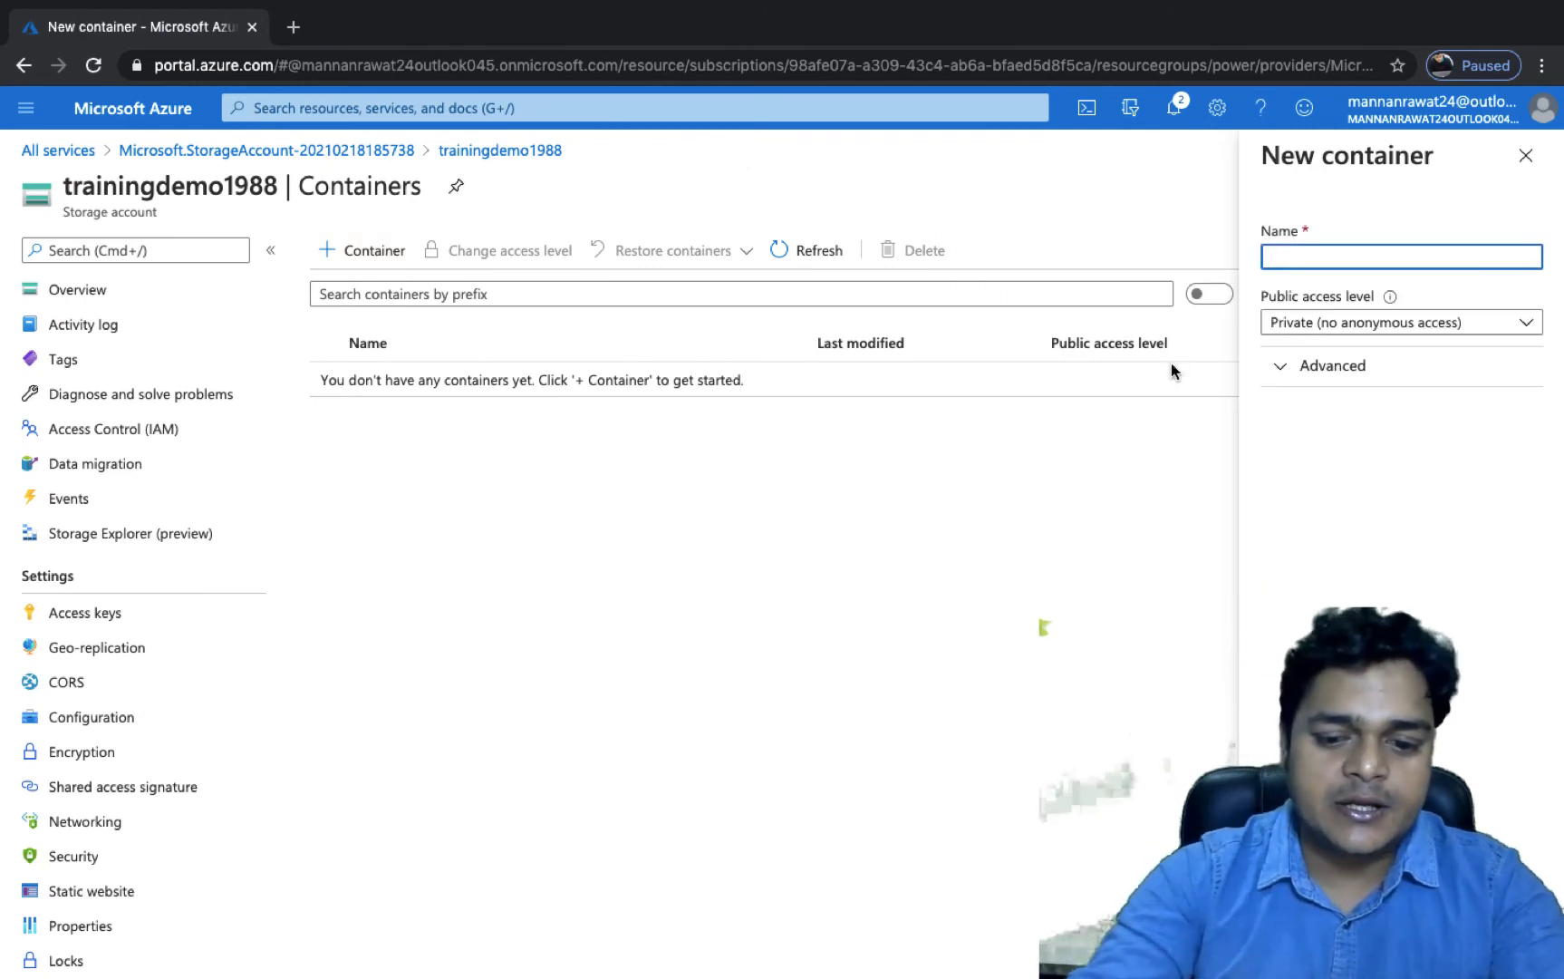
pyautogui.write('data')
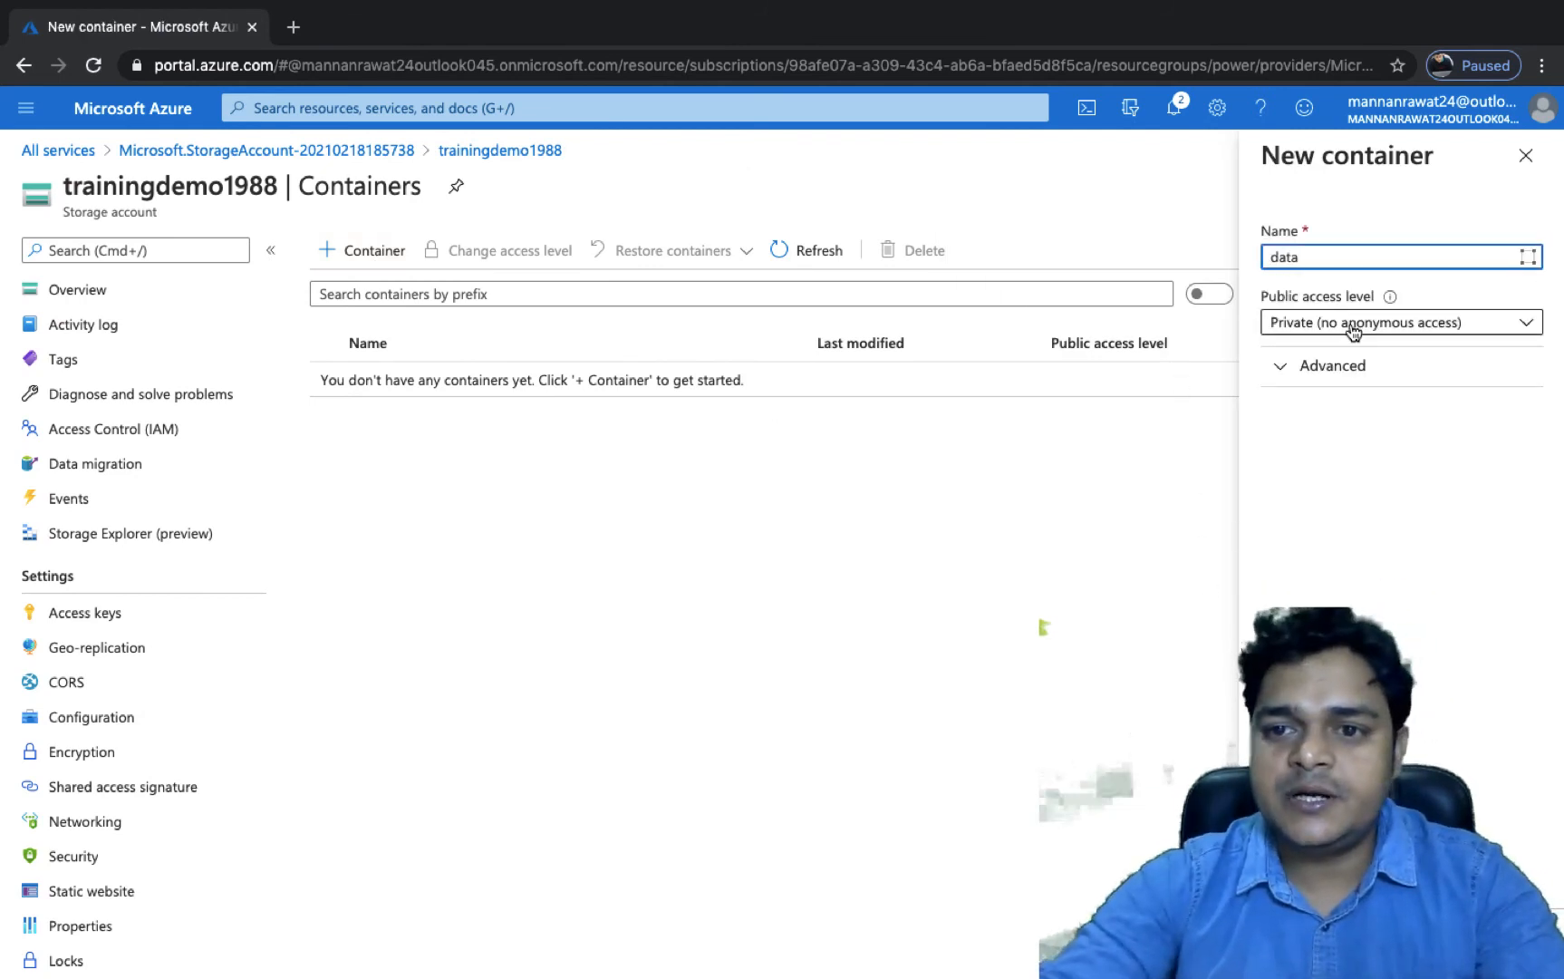
pyautogui.click(1364, 326)
pyautogui.click(1285, 432)
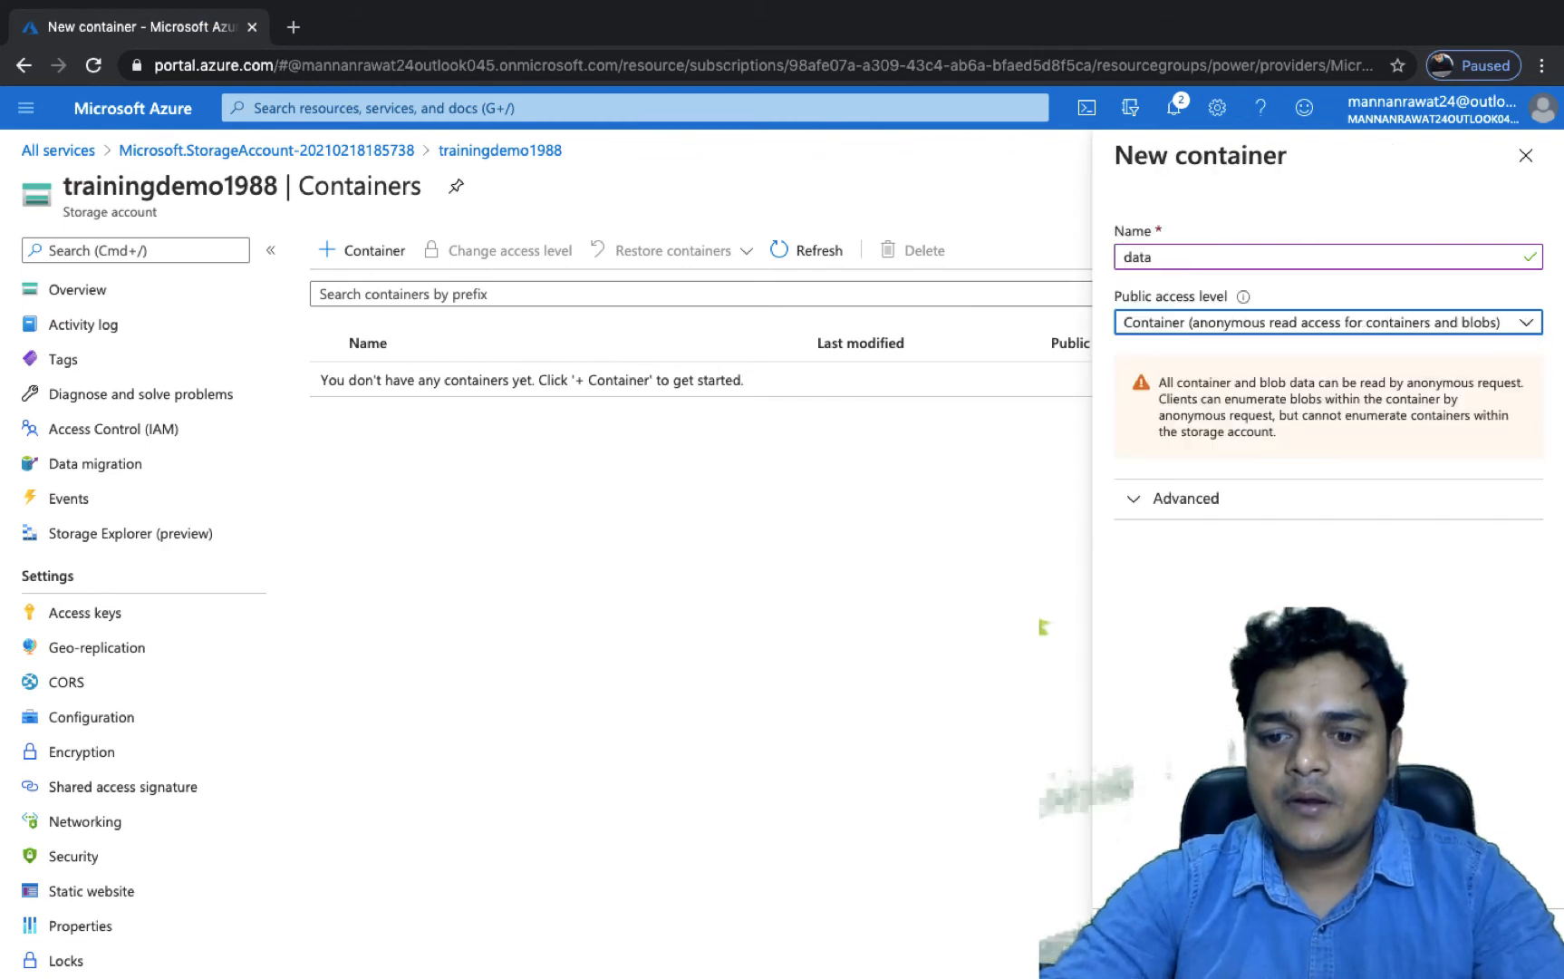
pyautogui.click(1156, 943)
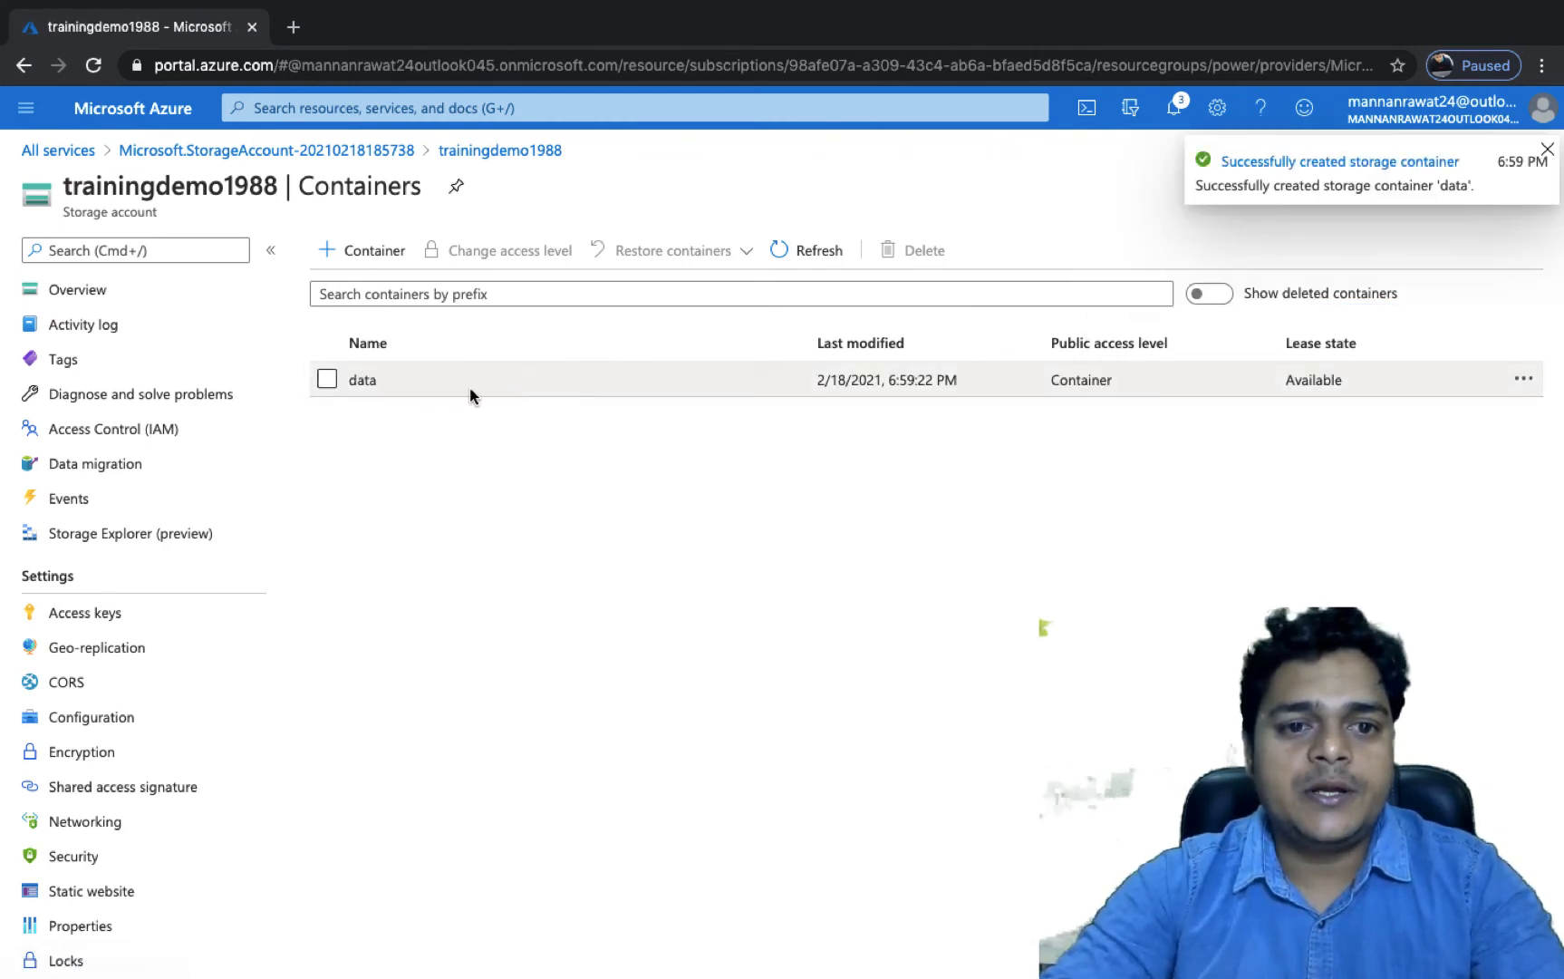
# Step: Upload the file AWC Contents 2019.numbers to the data container and close the upload pane
pyautogui.click(369, 385)
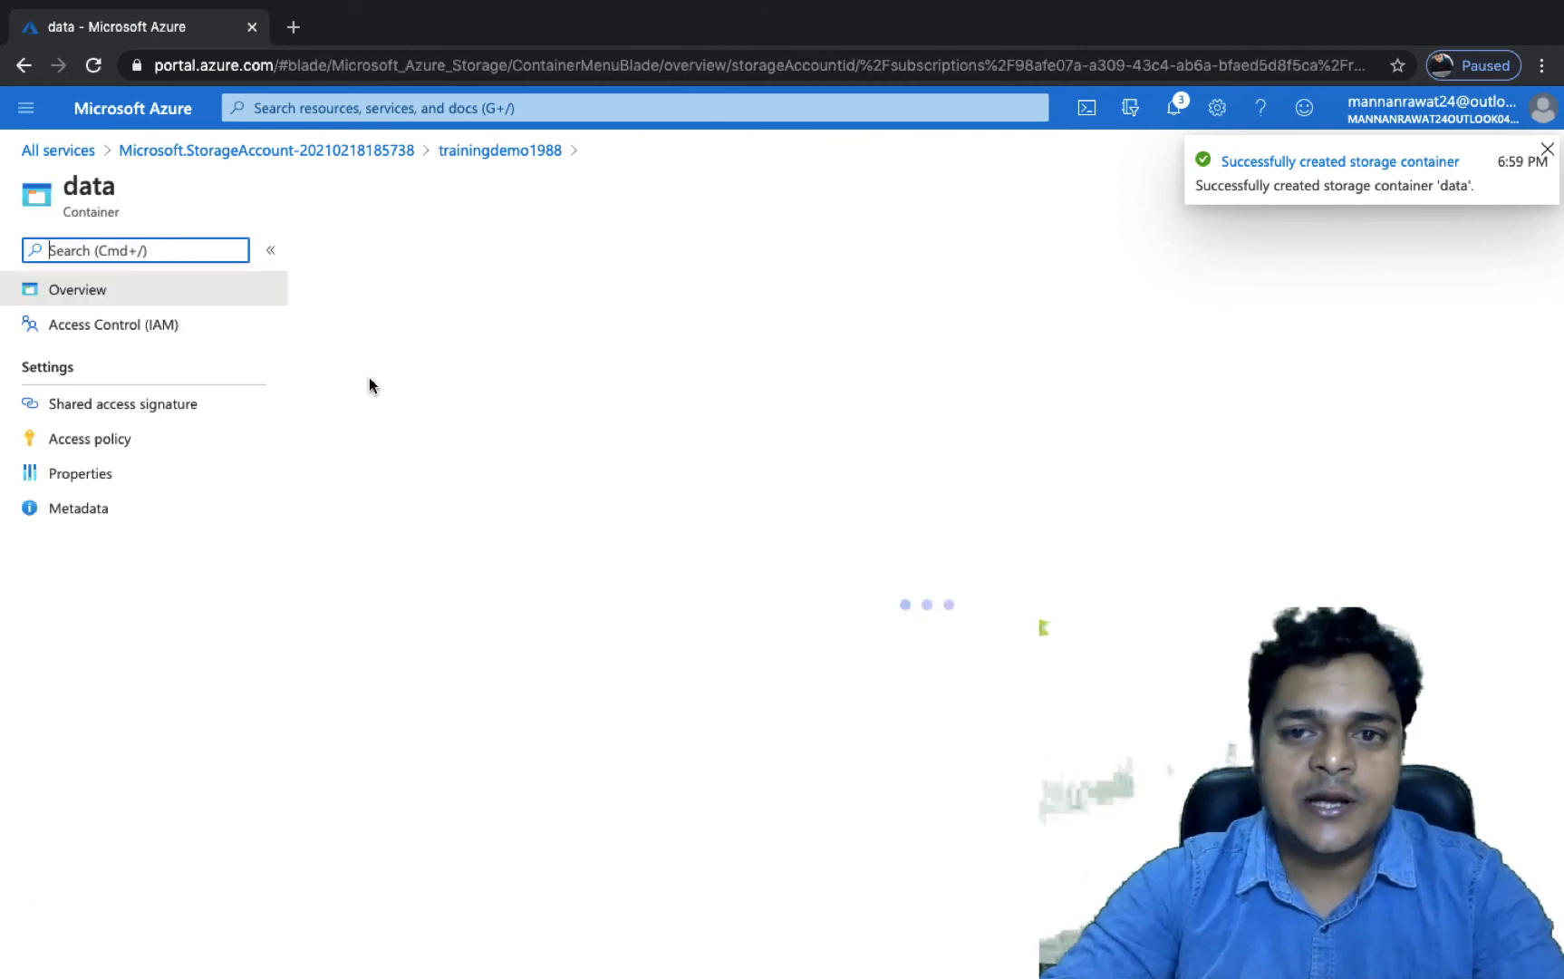
pyautogui.click(363, 248)
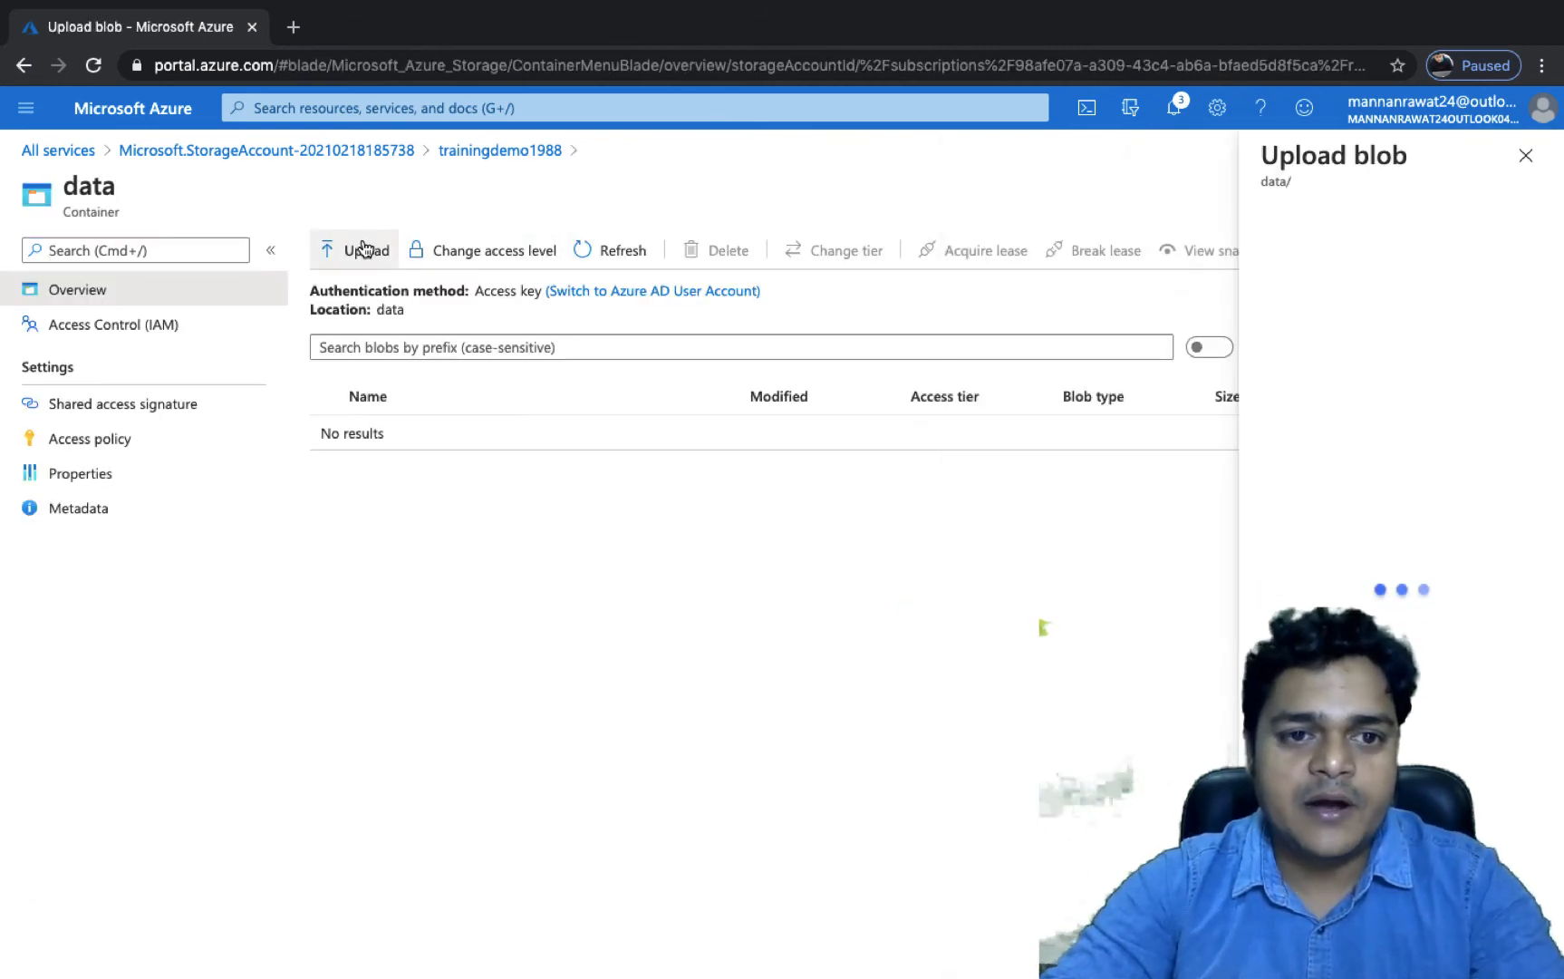
pyautogui.click(1529, 245)
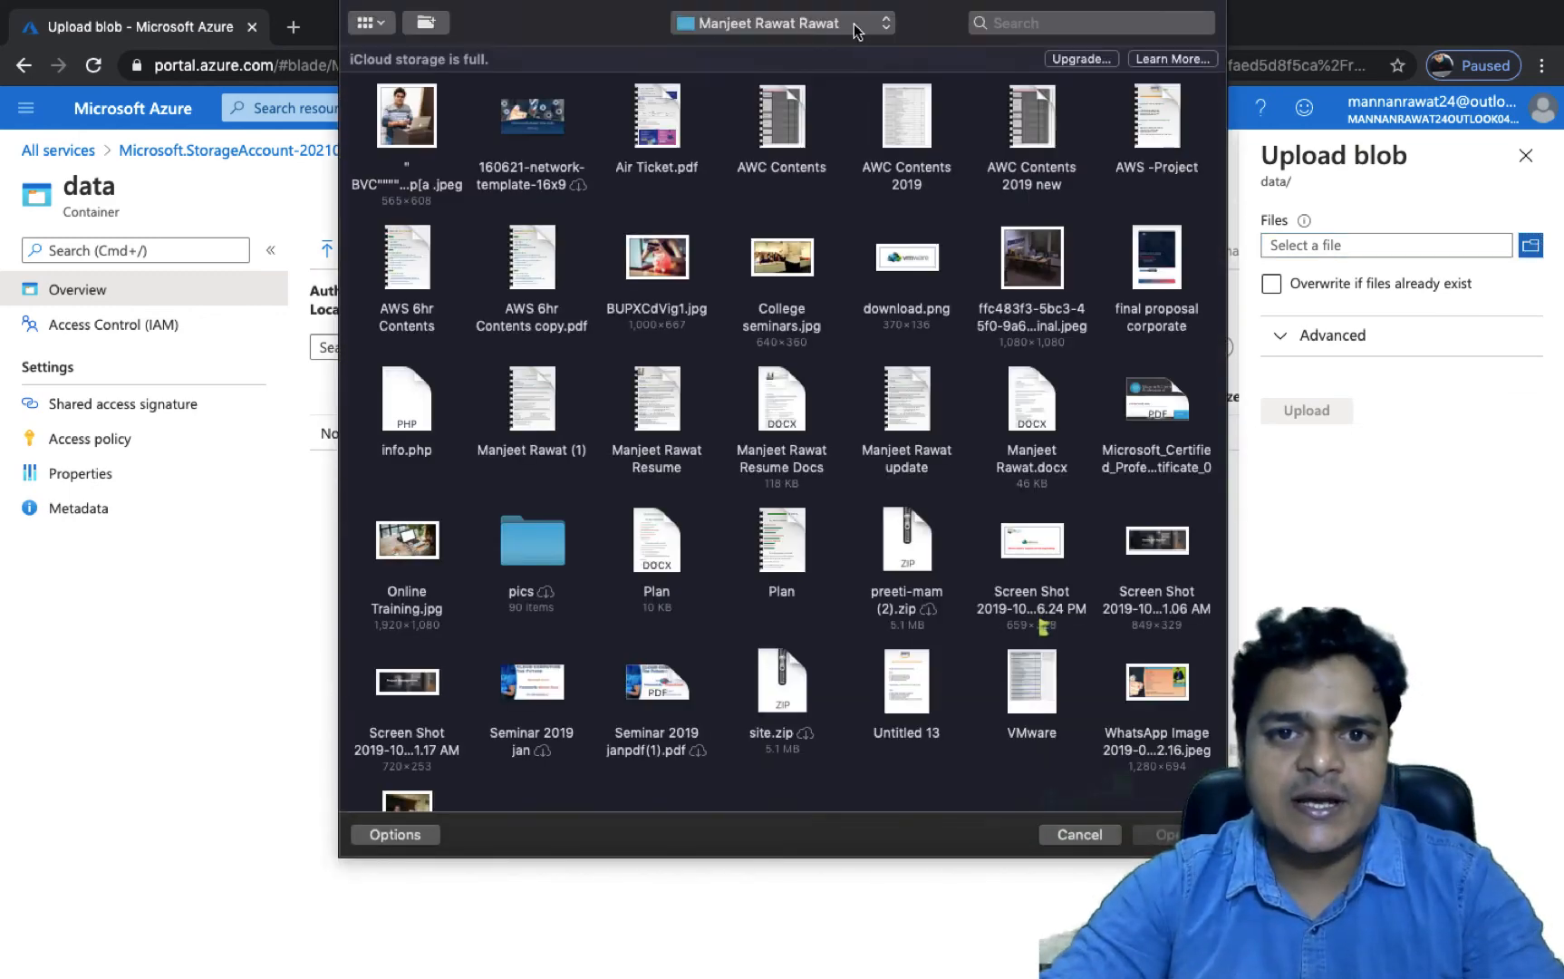
pyautogui.click(905, 124)
pyautogui.doubleClick(904, 124)
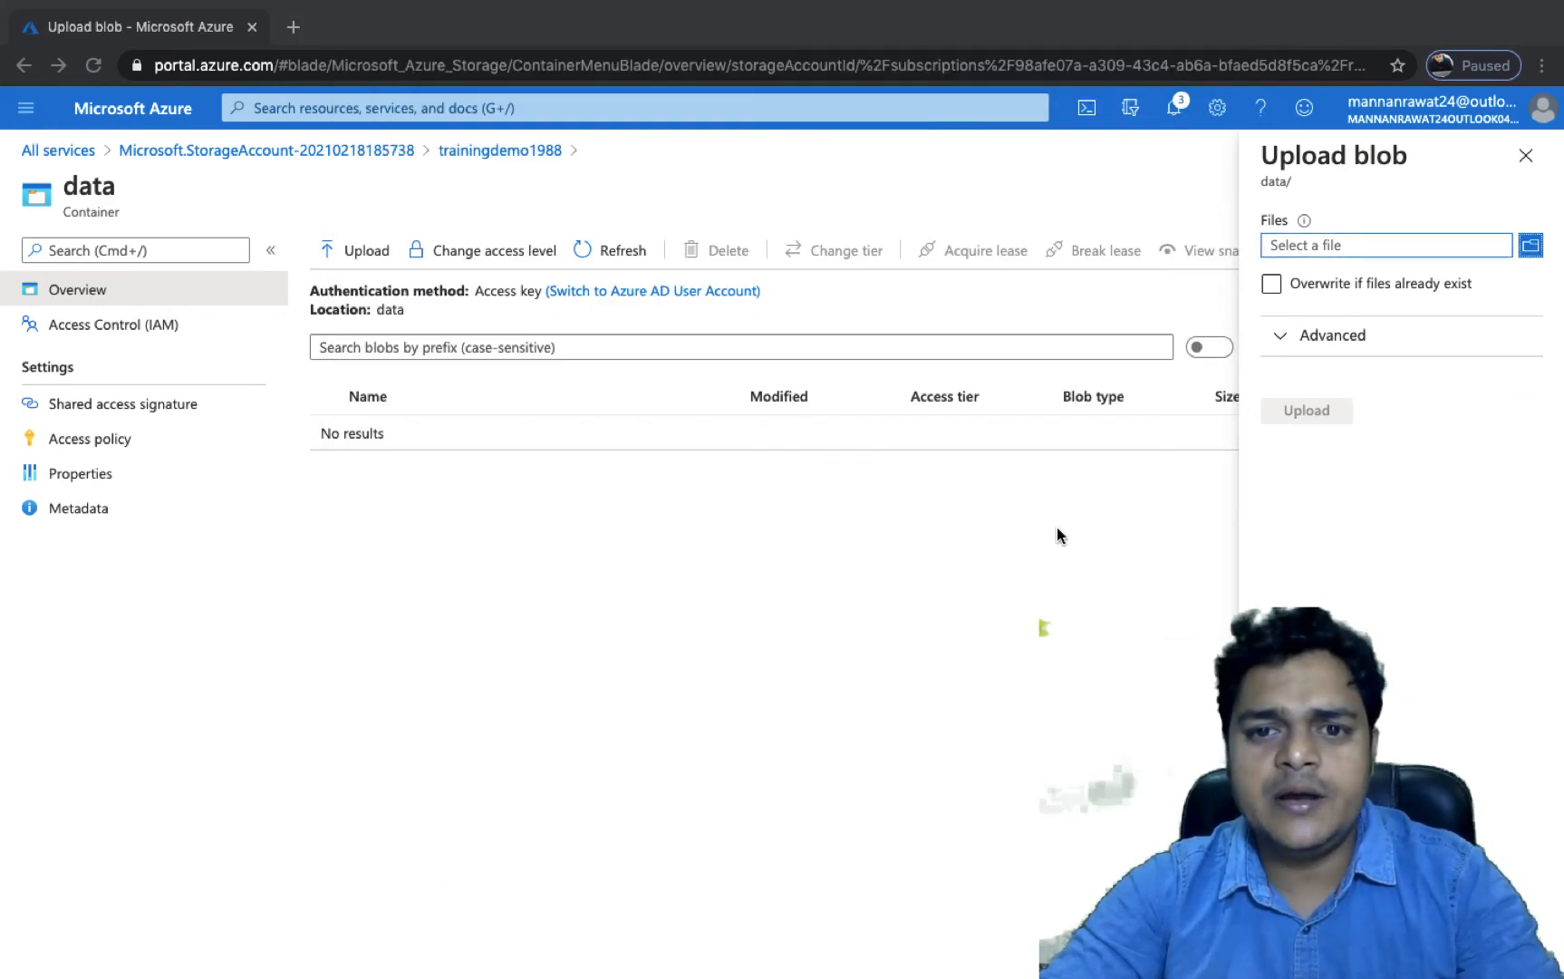
pyautogui.click(1306, 412)
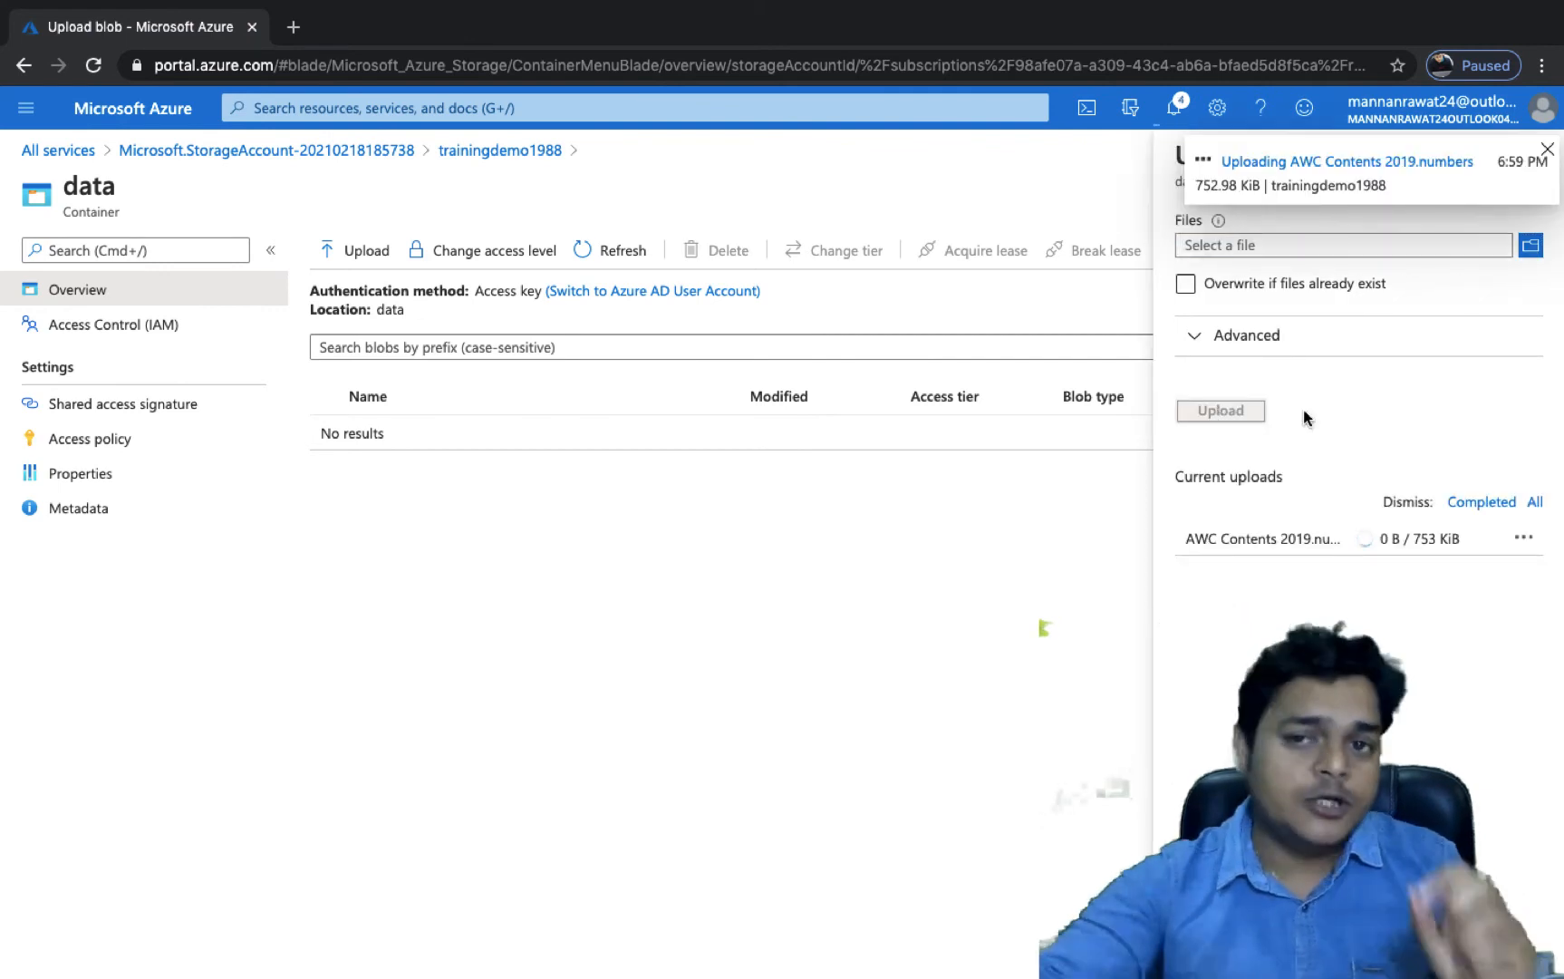
pyautogui.click(1552, 150)
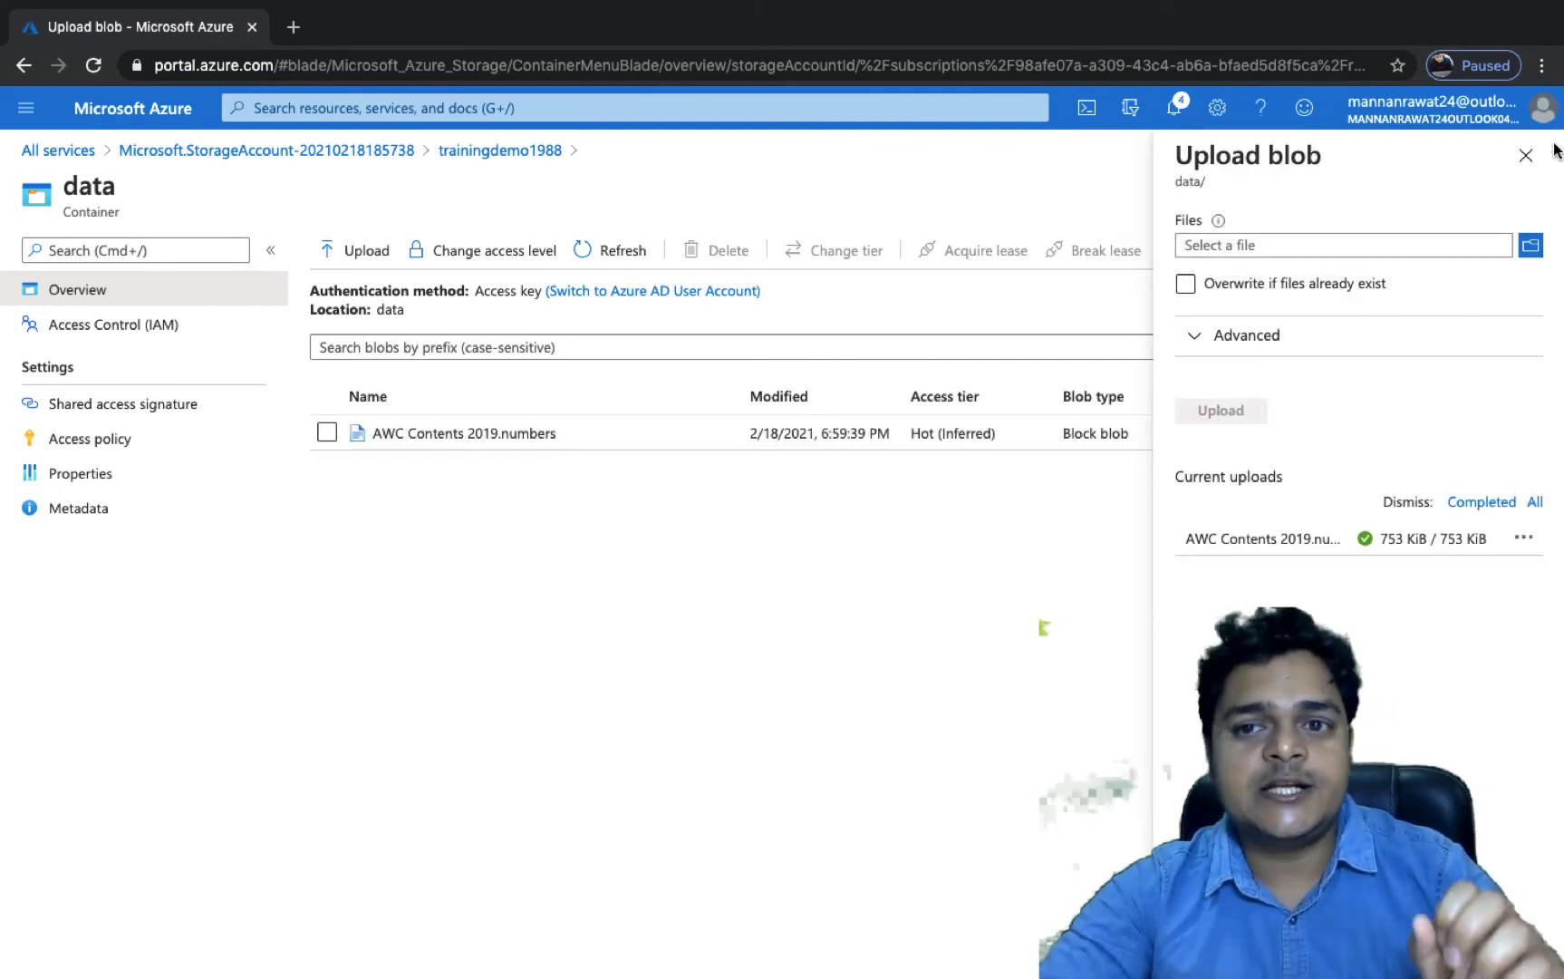
pyautogui.click(1526, 151)
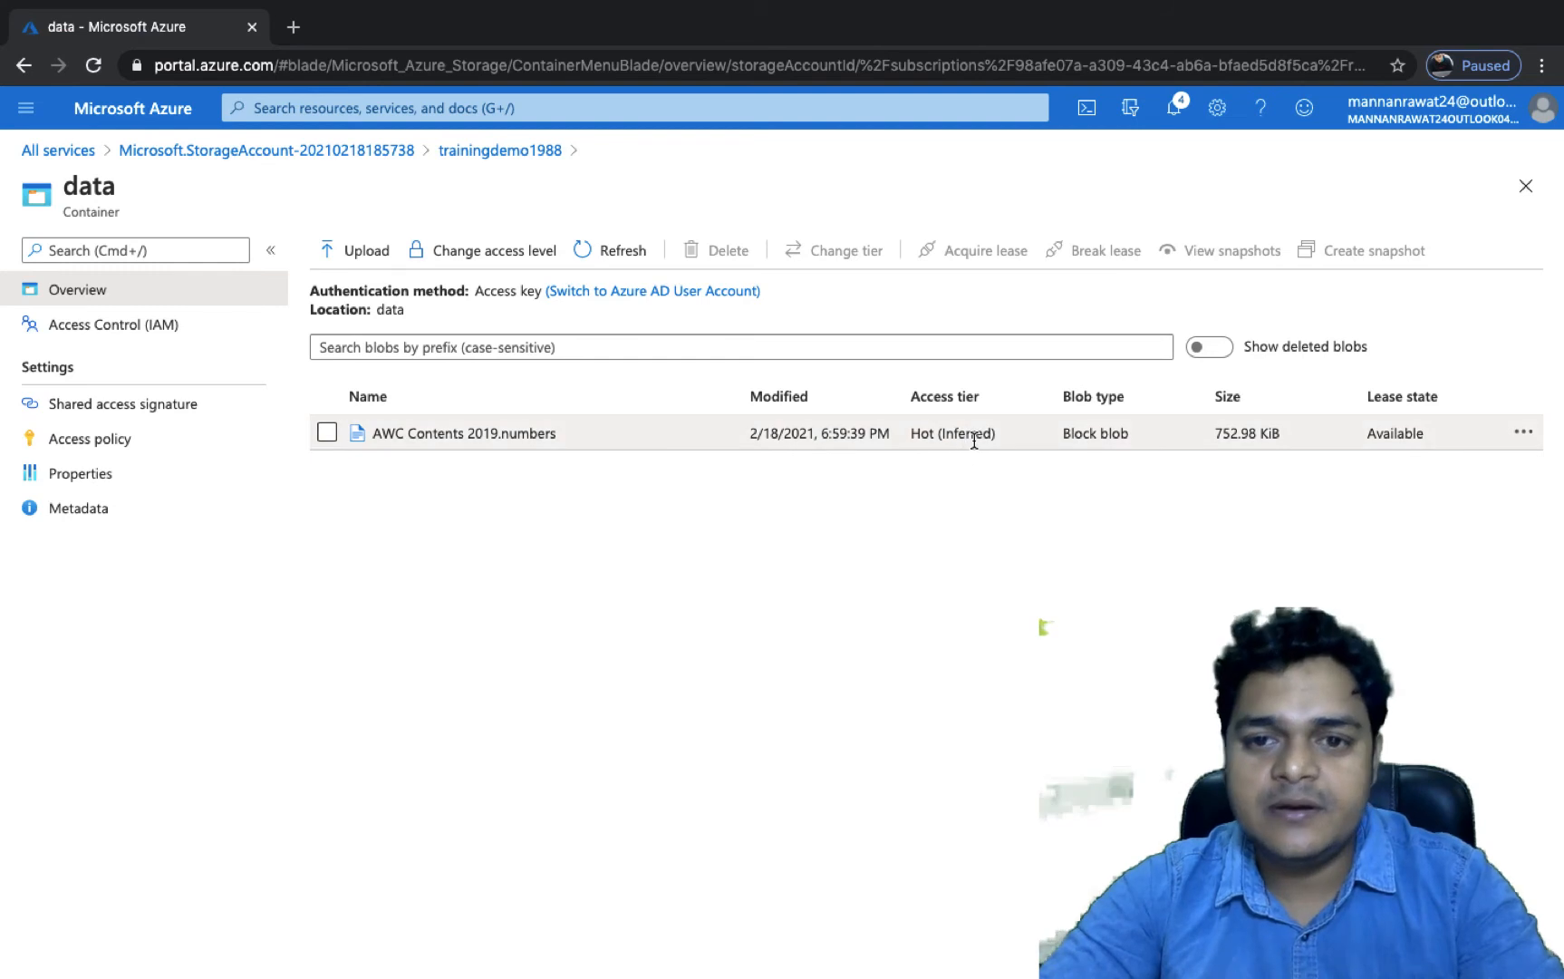
# Step: Examine the properties and selectable access tiers of the AWC Contents 2019.numbers blob without changing its tier
pyautogui.click(426, 437)
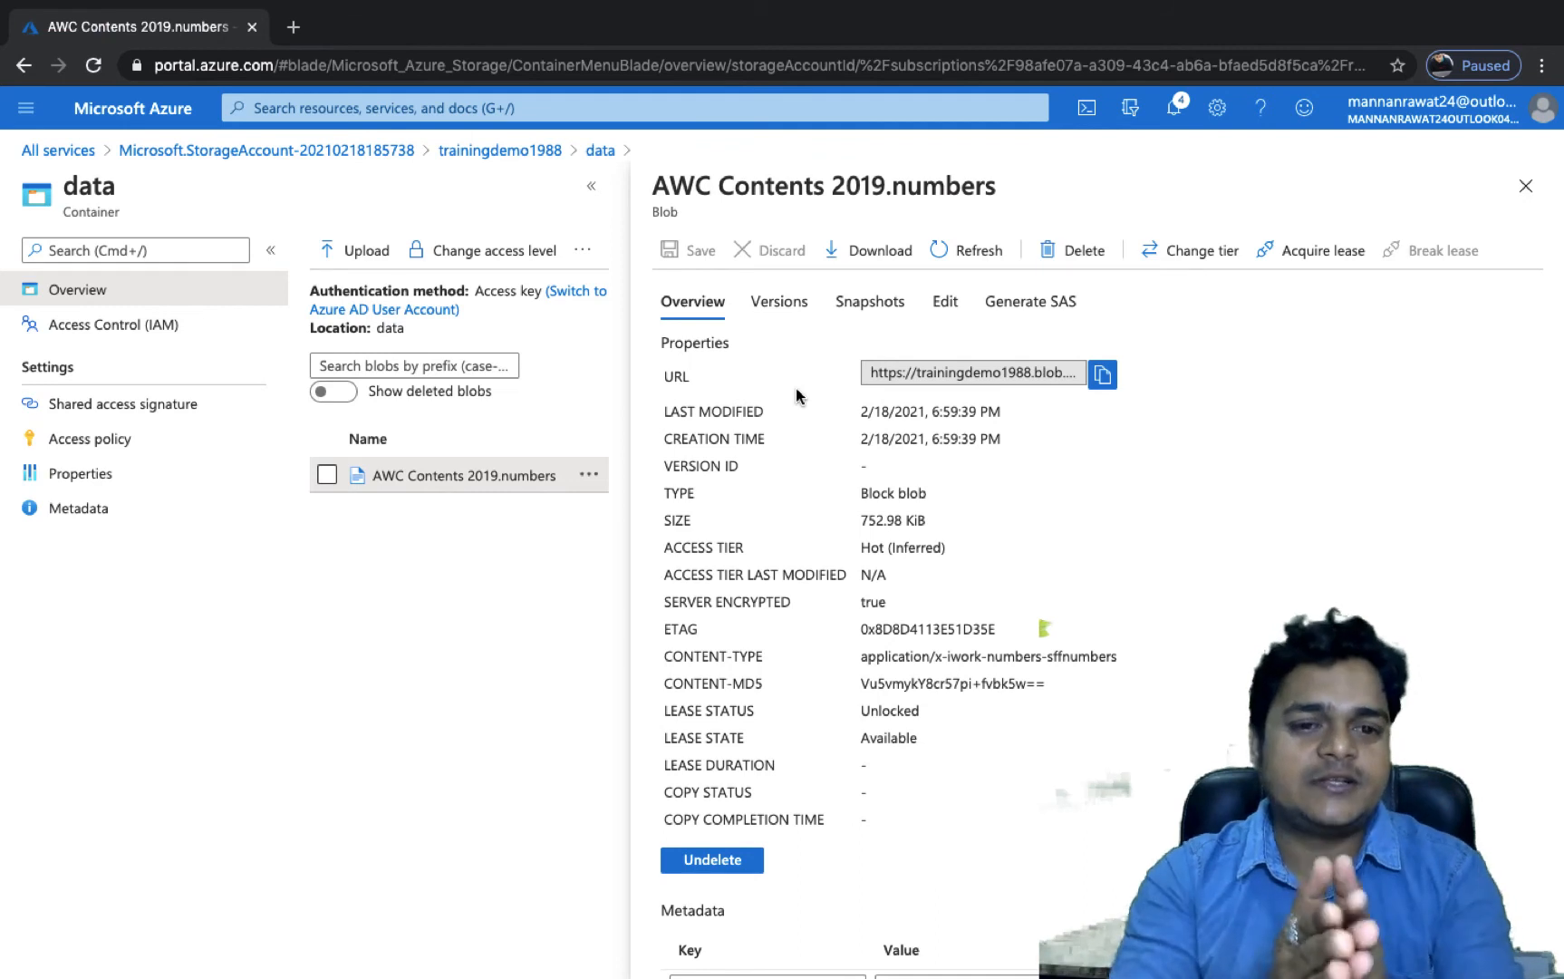
pyautogui.click(1199, 259)
pyautogui.click(1235, 319)
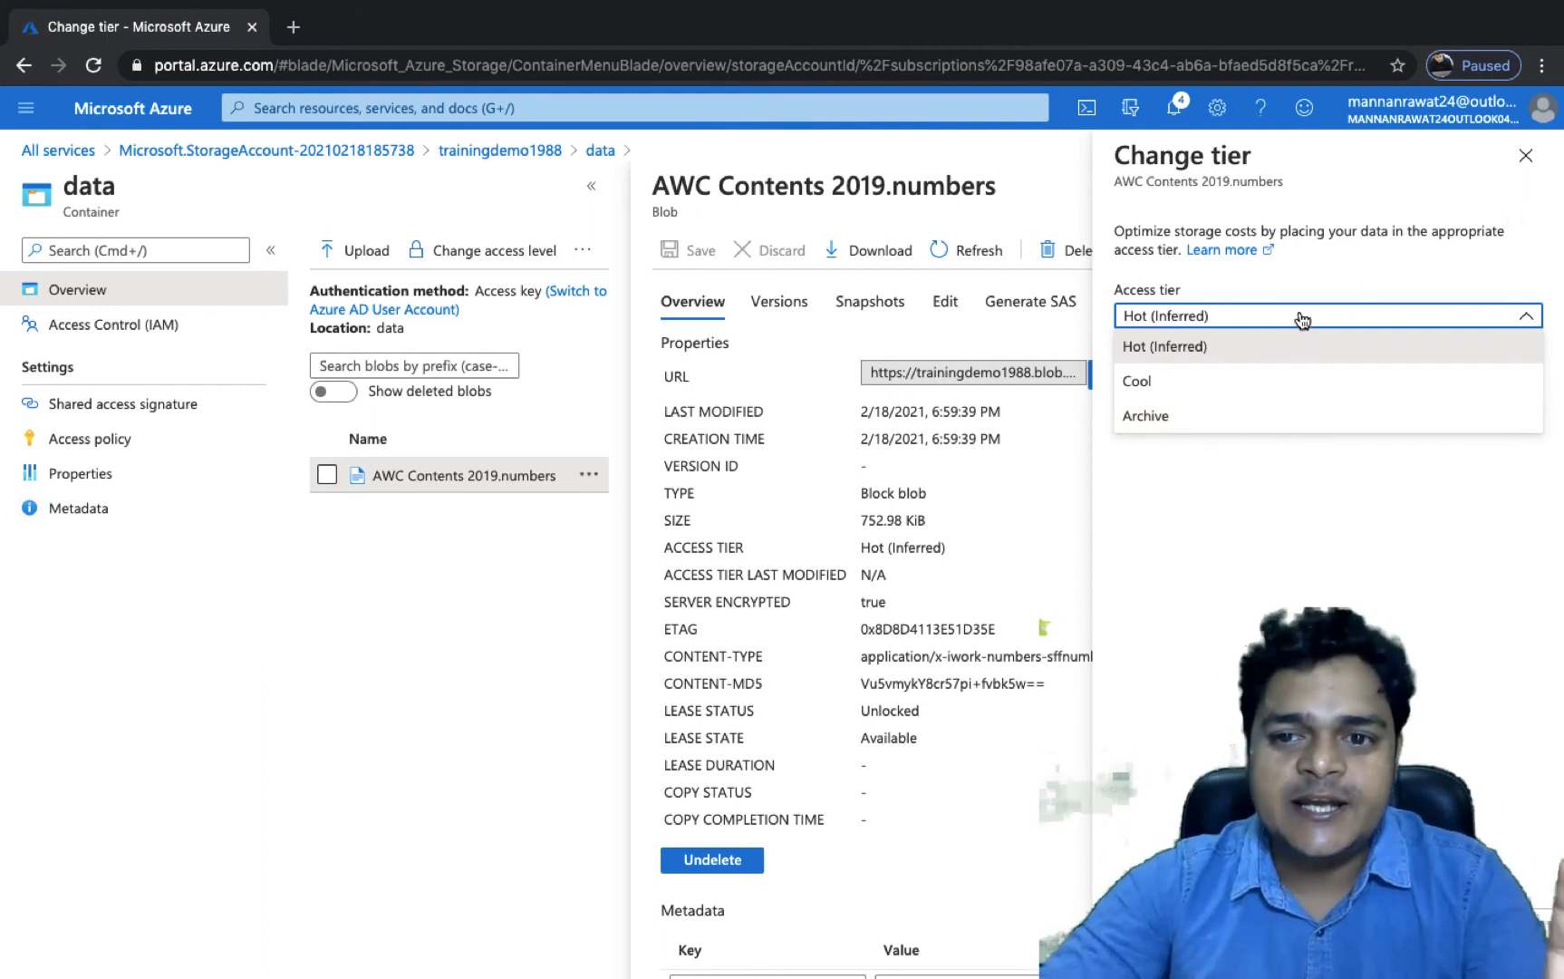
pyautogui.click(1528, 164)
pyautogui.click(1526, 185)
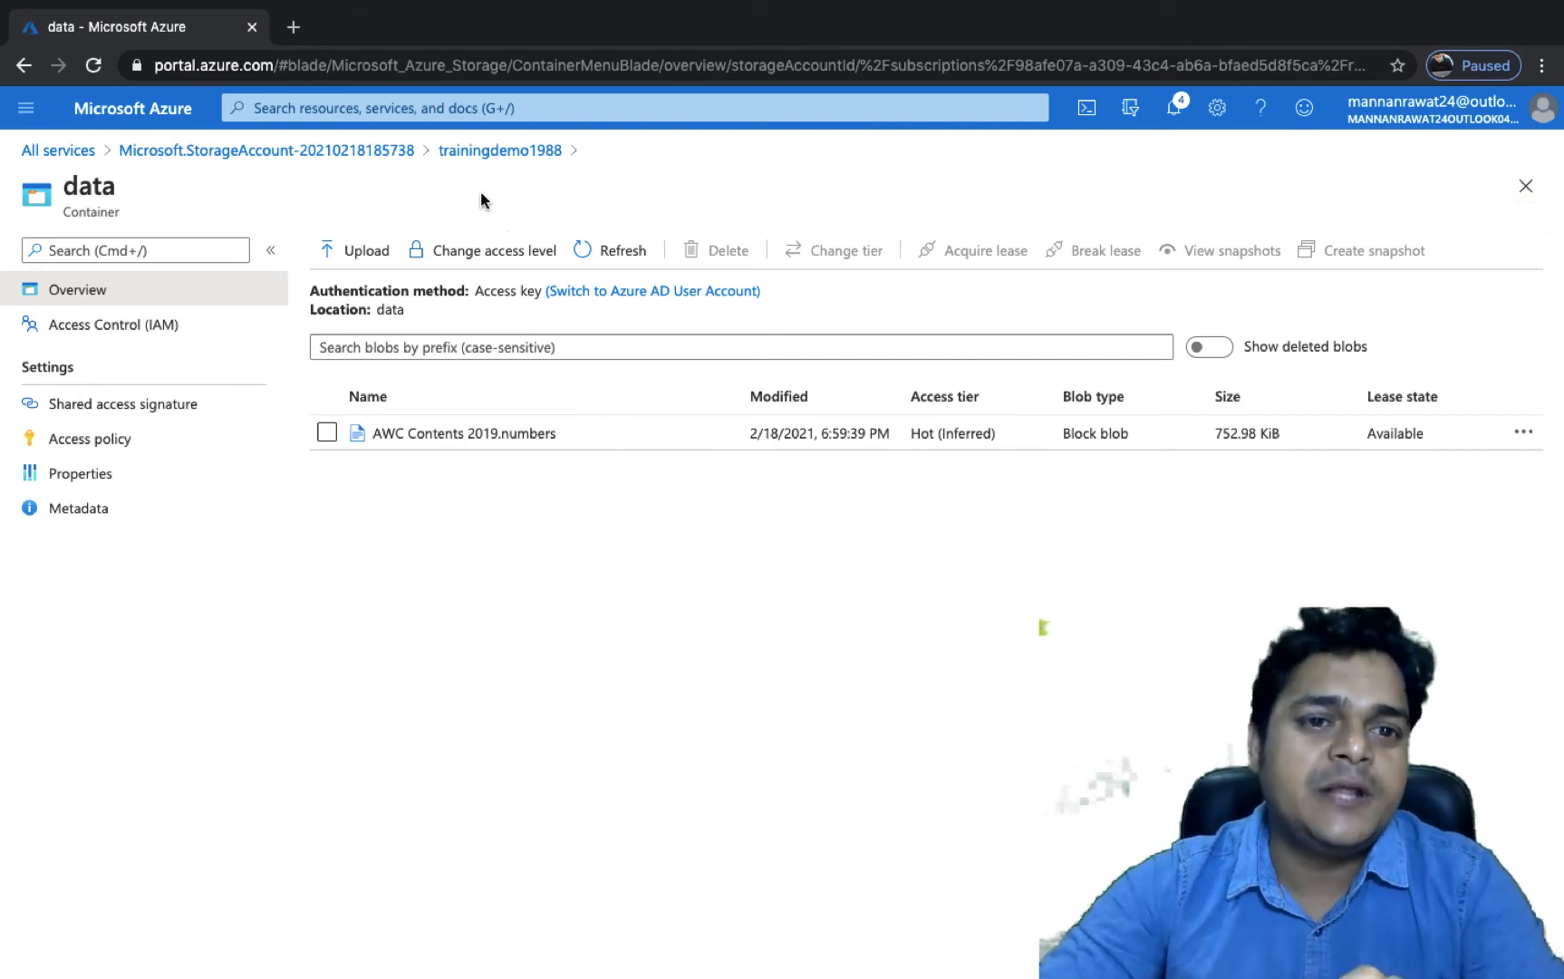
# Step: Return to the trainingdemo1988 storage account and open its blob lifecycle management settings
pyautogui.click(459, 160)
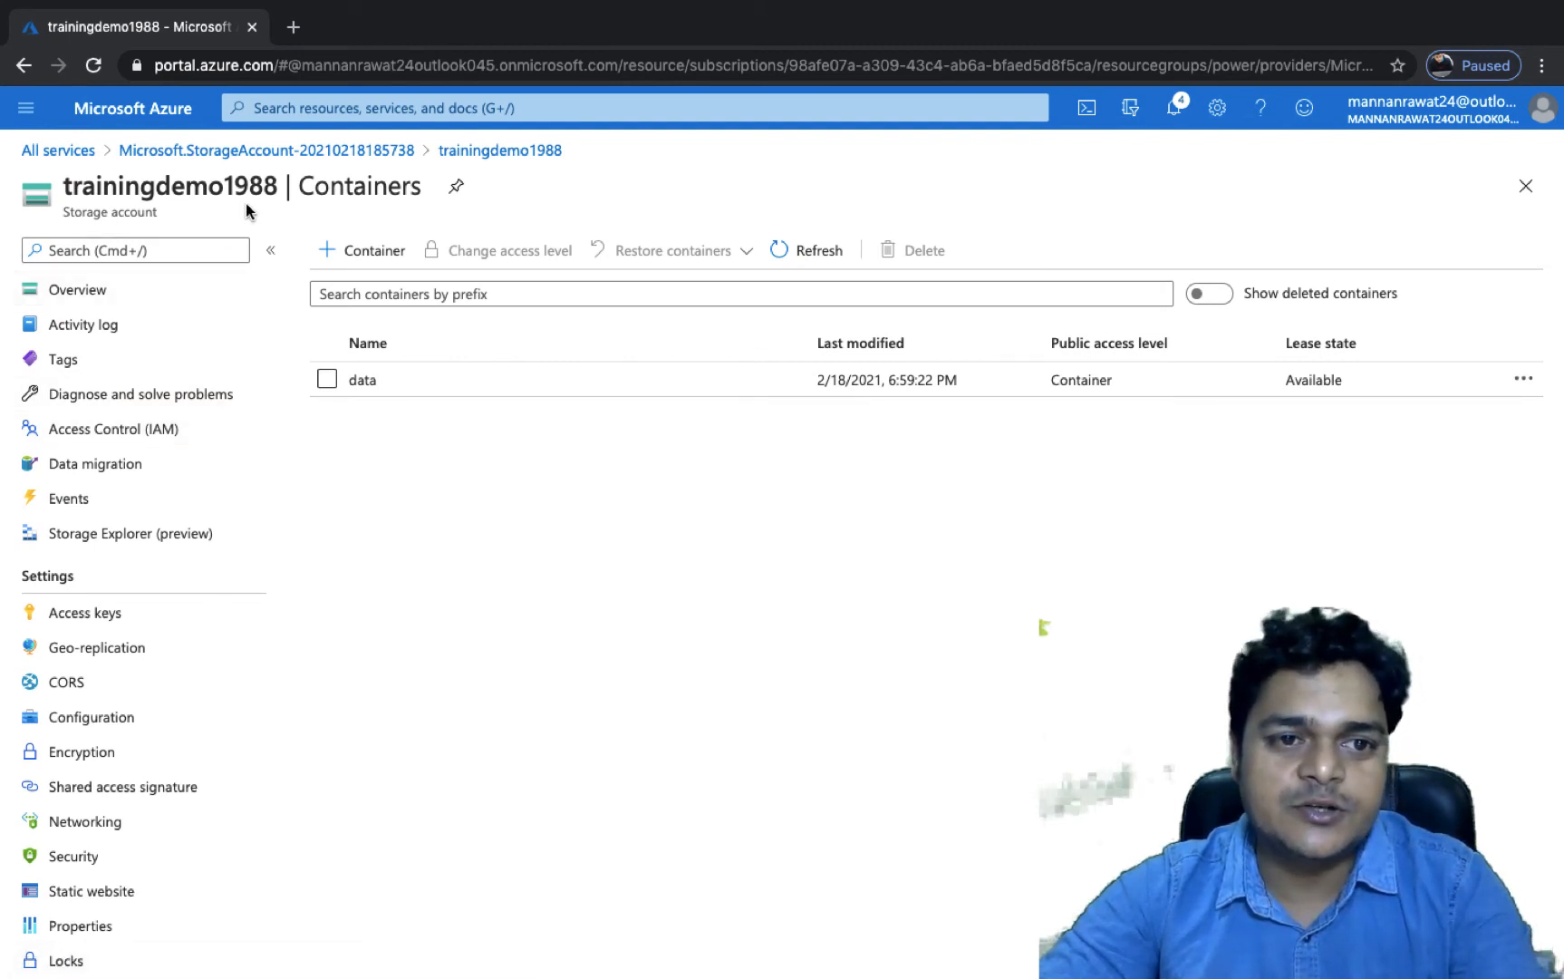
pyautogui.scroll(-3, 184, 535)
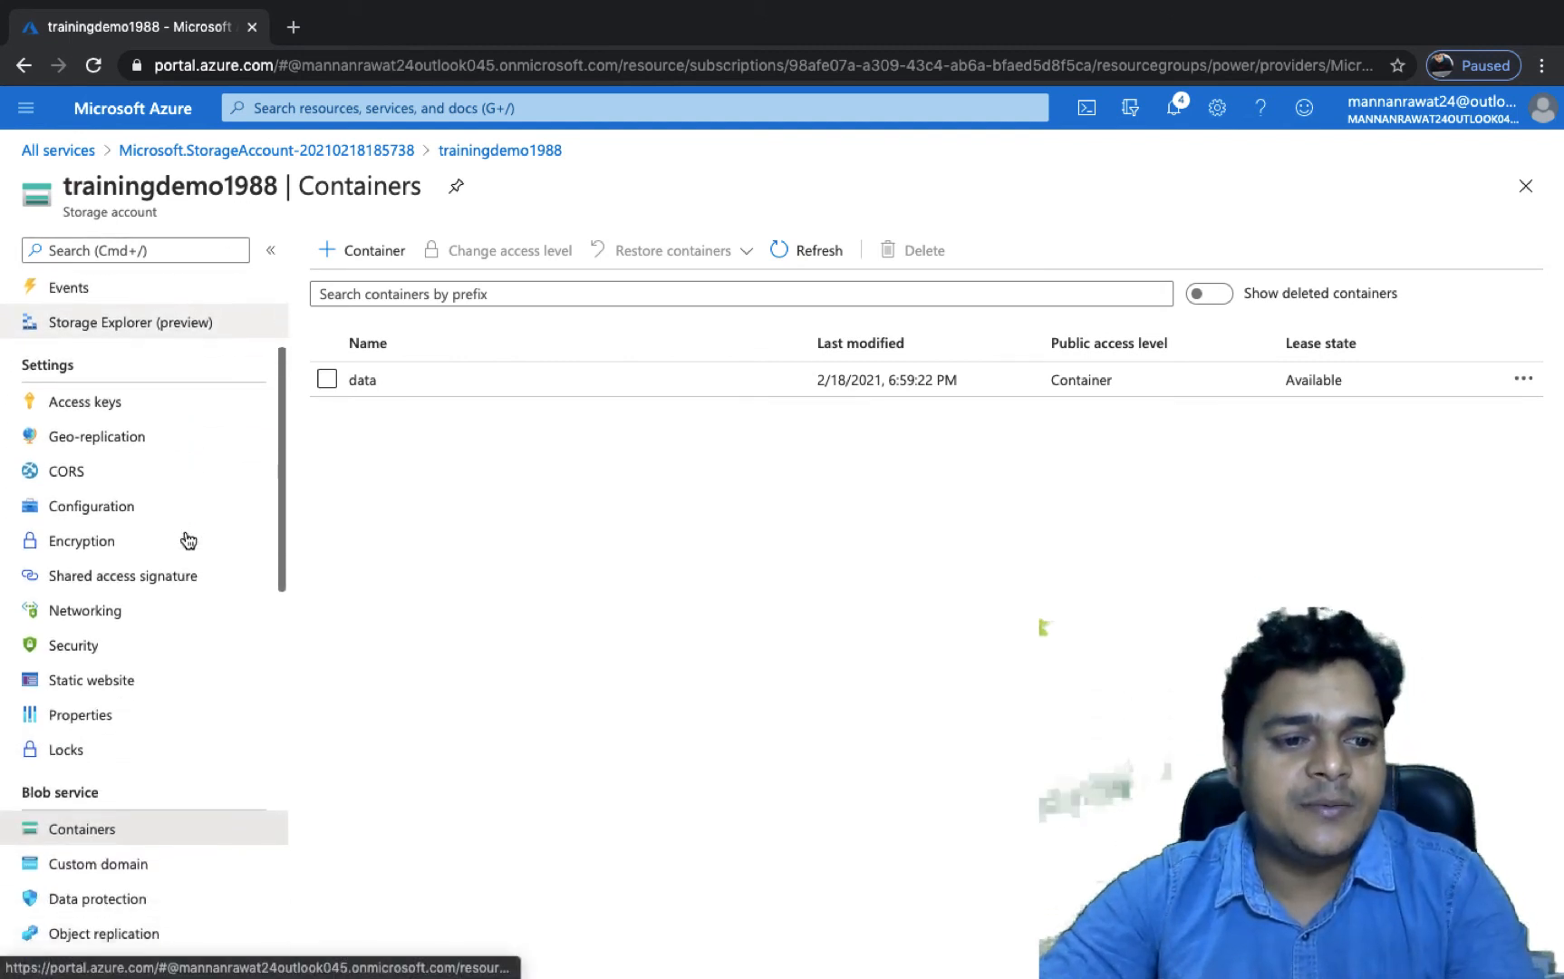
pyautogui.scroll(-5, 188, 541)
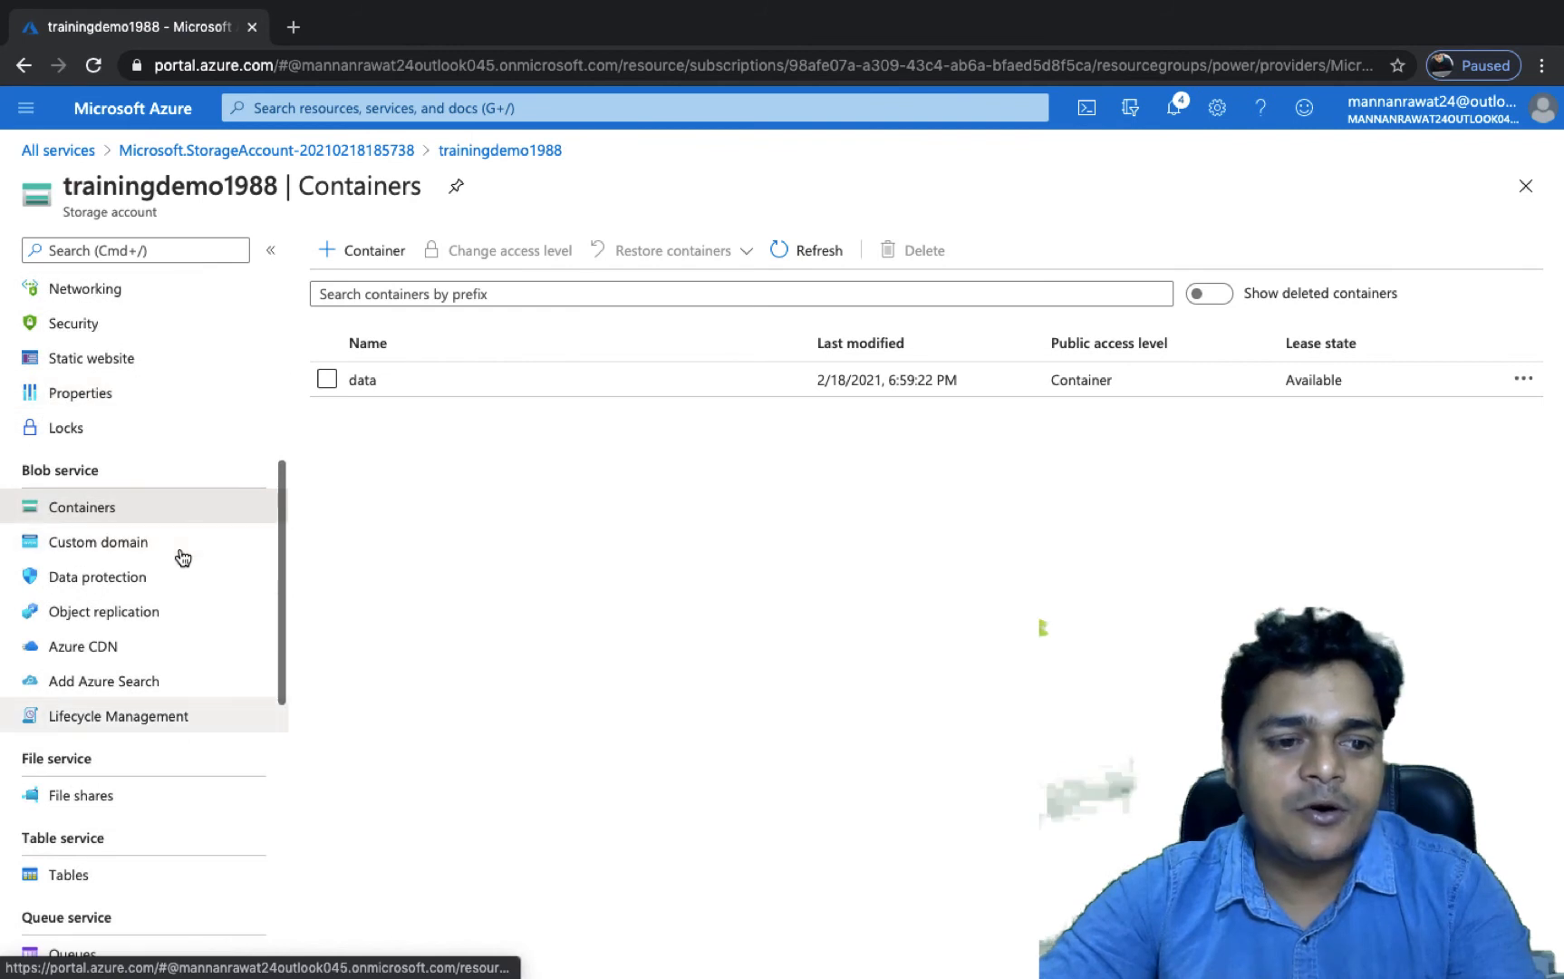
pyautogui.click(89, 723)
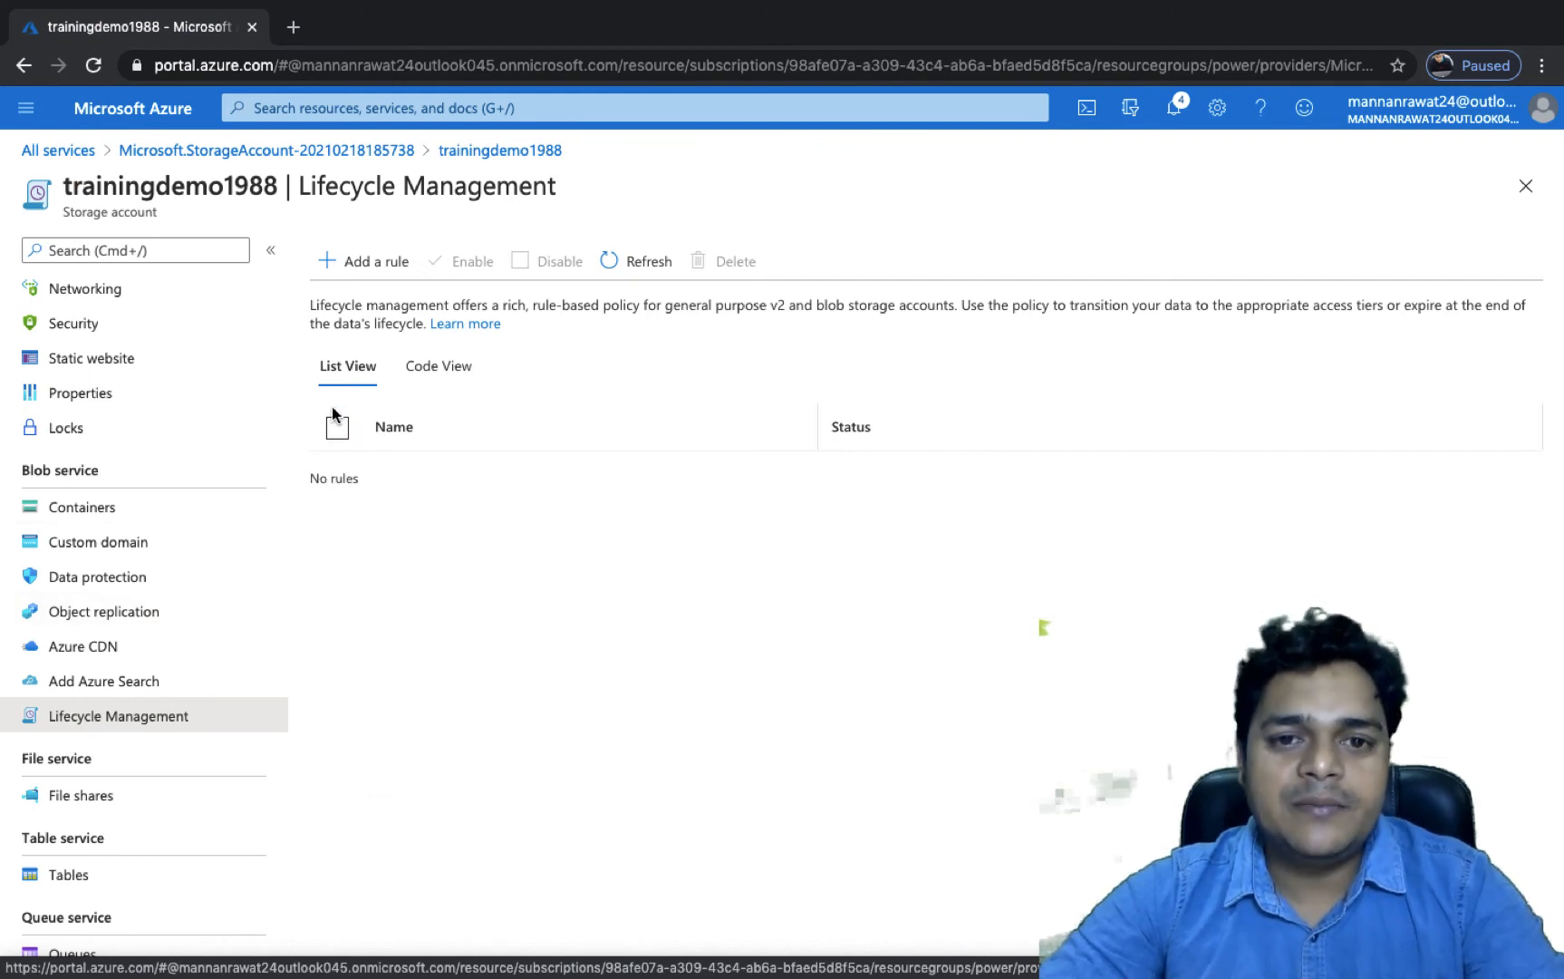
# Step: Start a lifecycle rule named training-rule for all block base blobs in the storage account and proceed to its base blob conditions
pyautogui.click(377, 262)
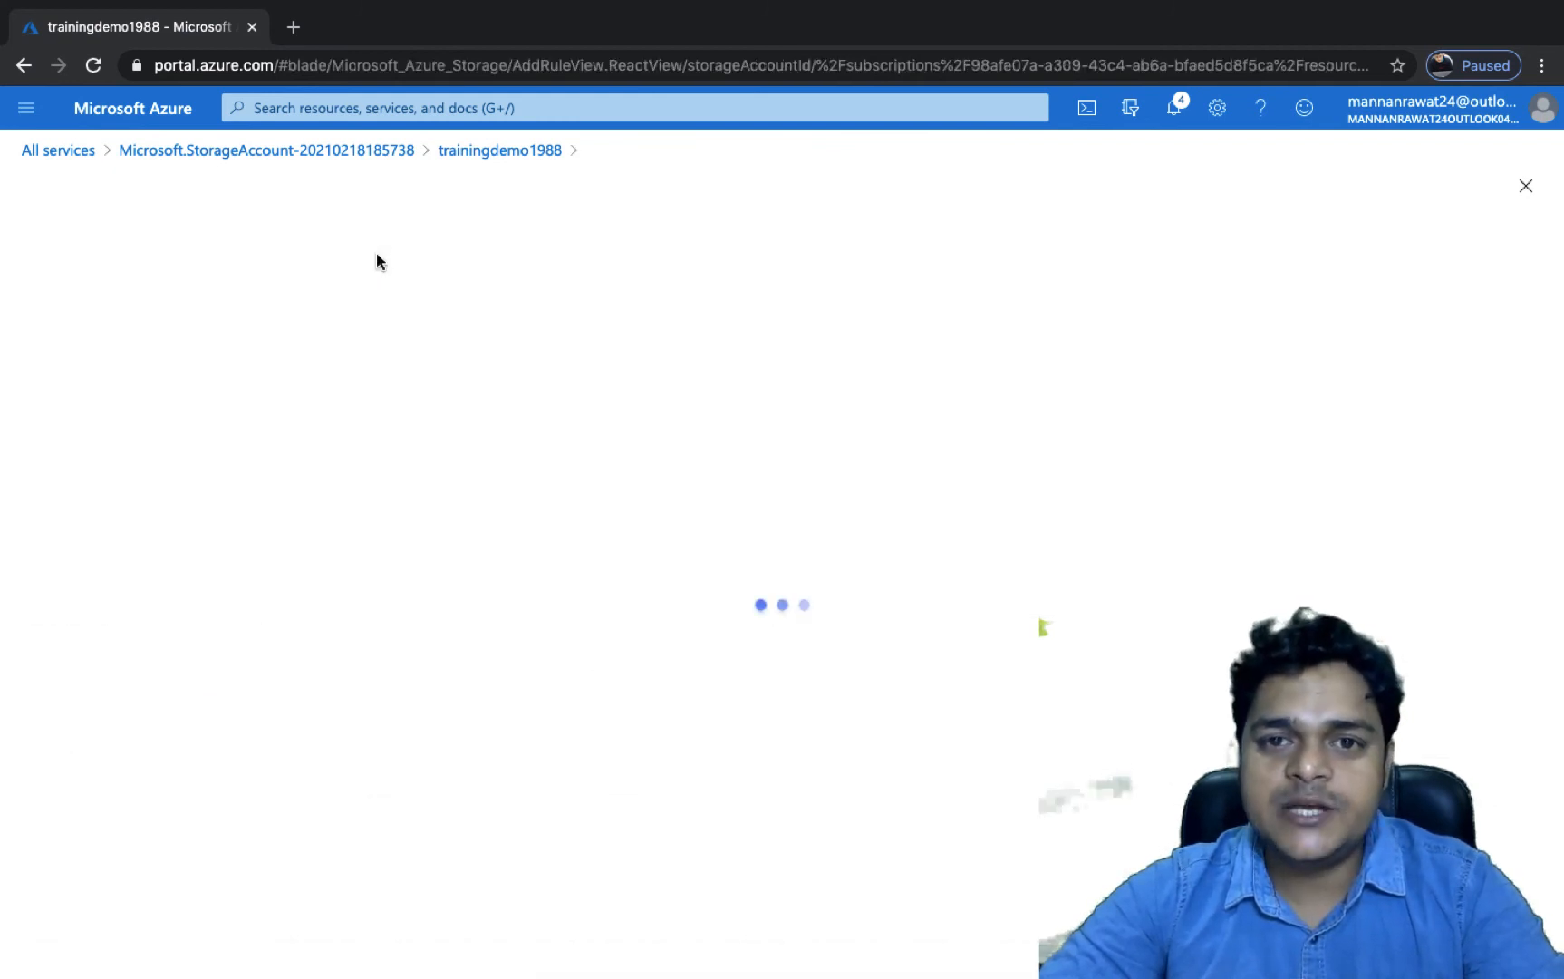
pyautogui.click(308, 420)
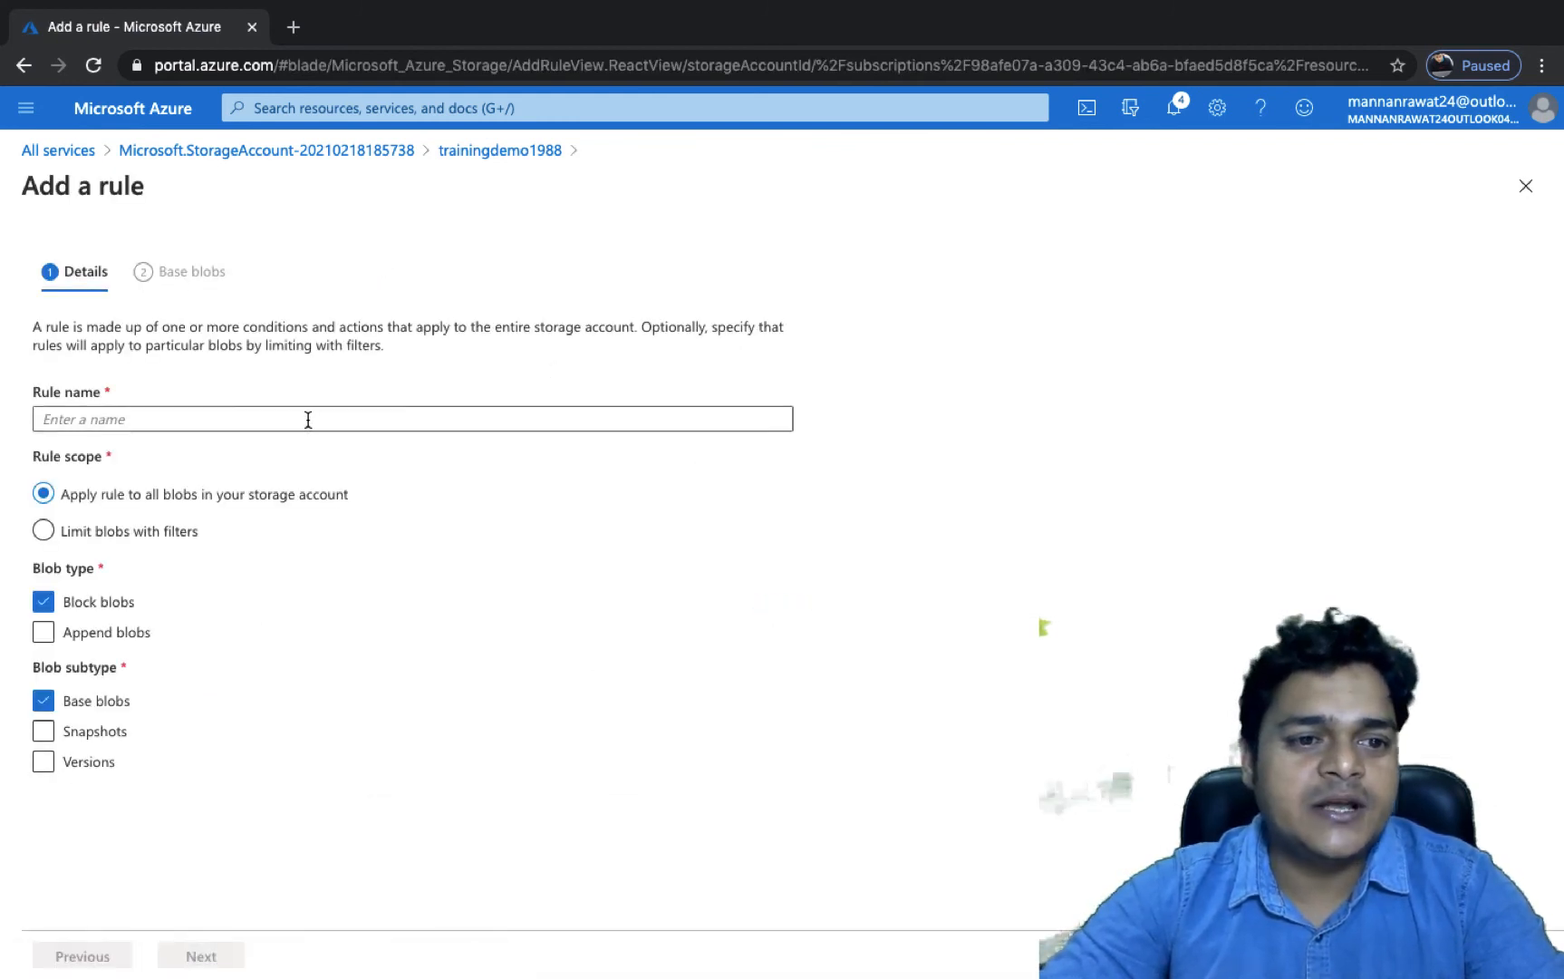
pyautogui.write('train')
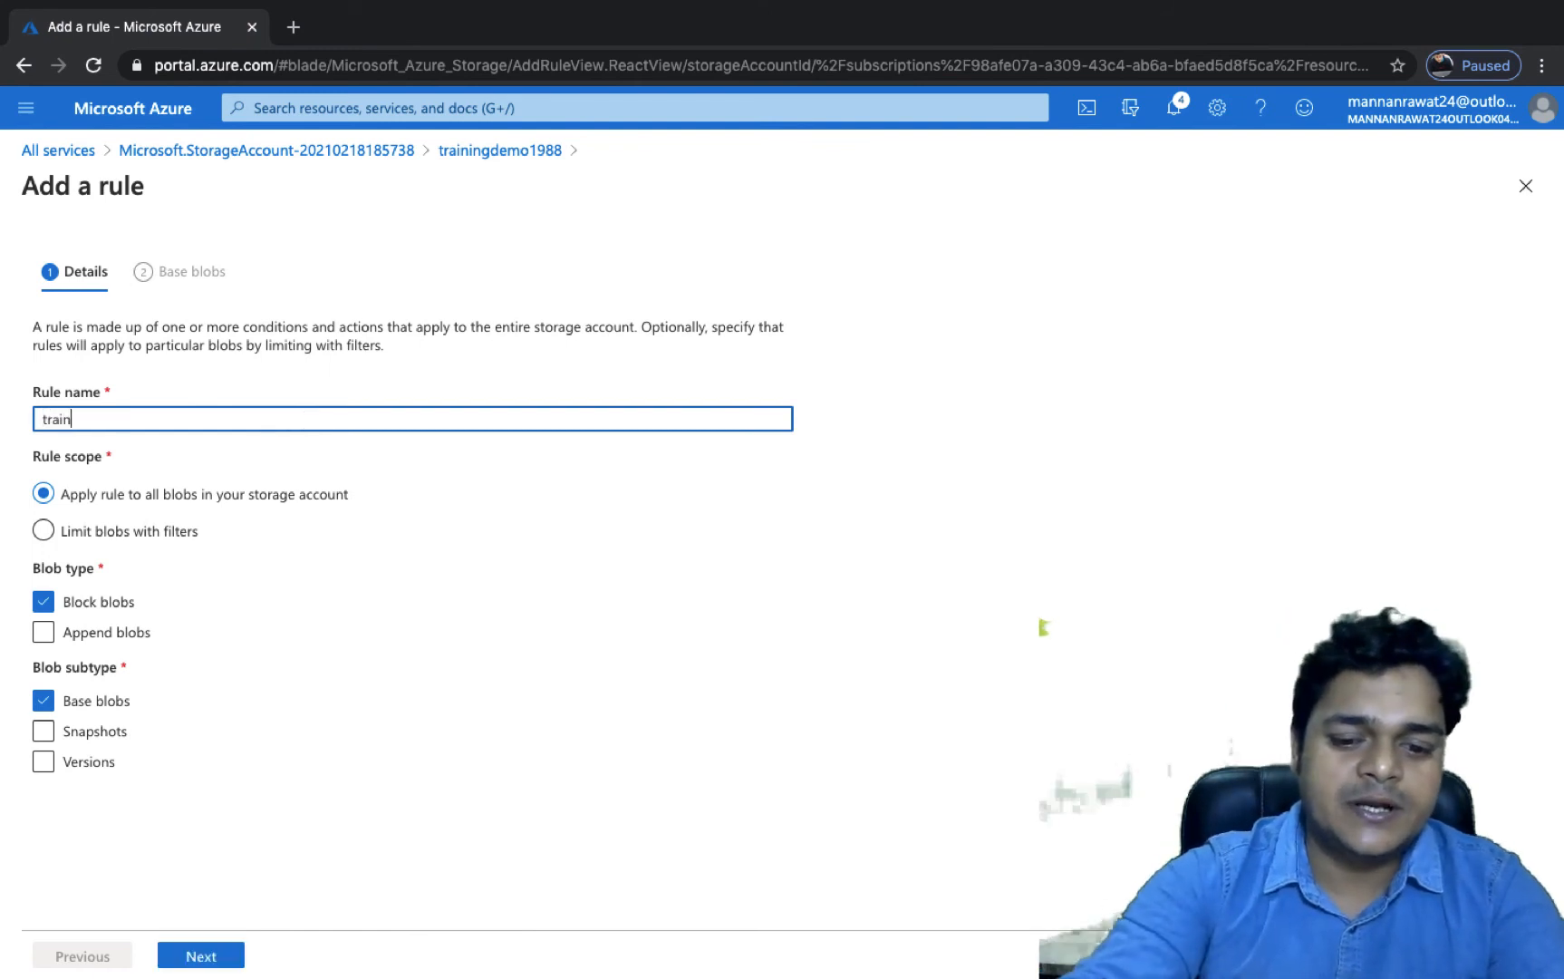
pyautogui.write('ing-rule')
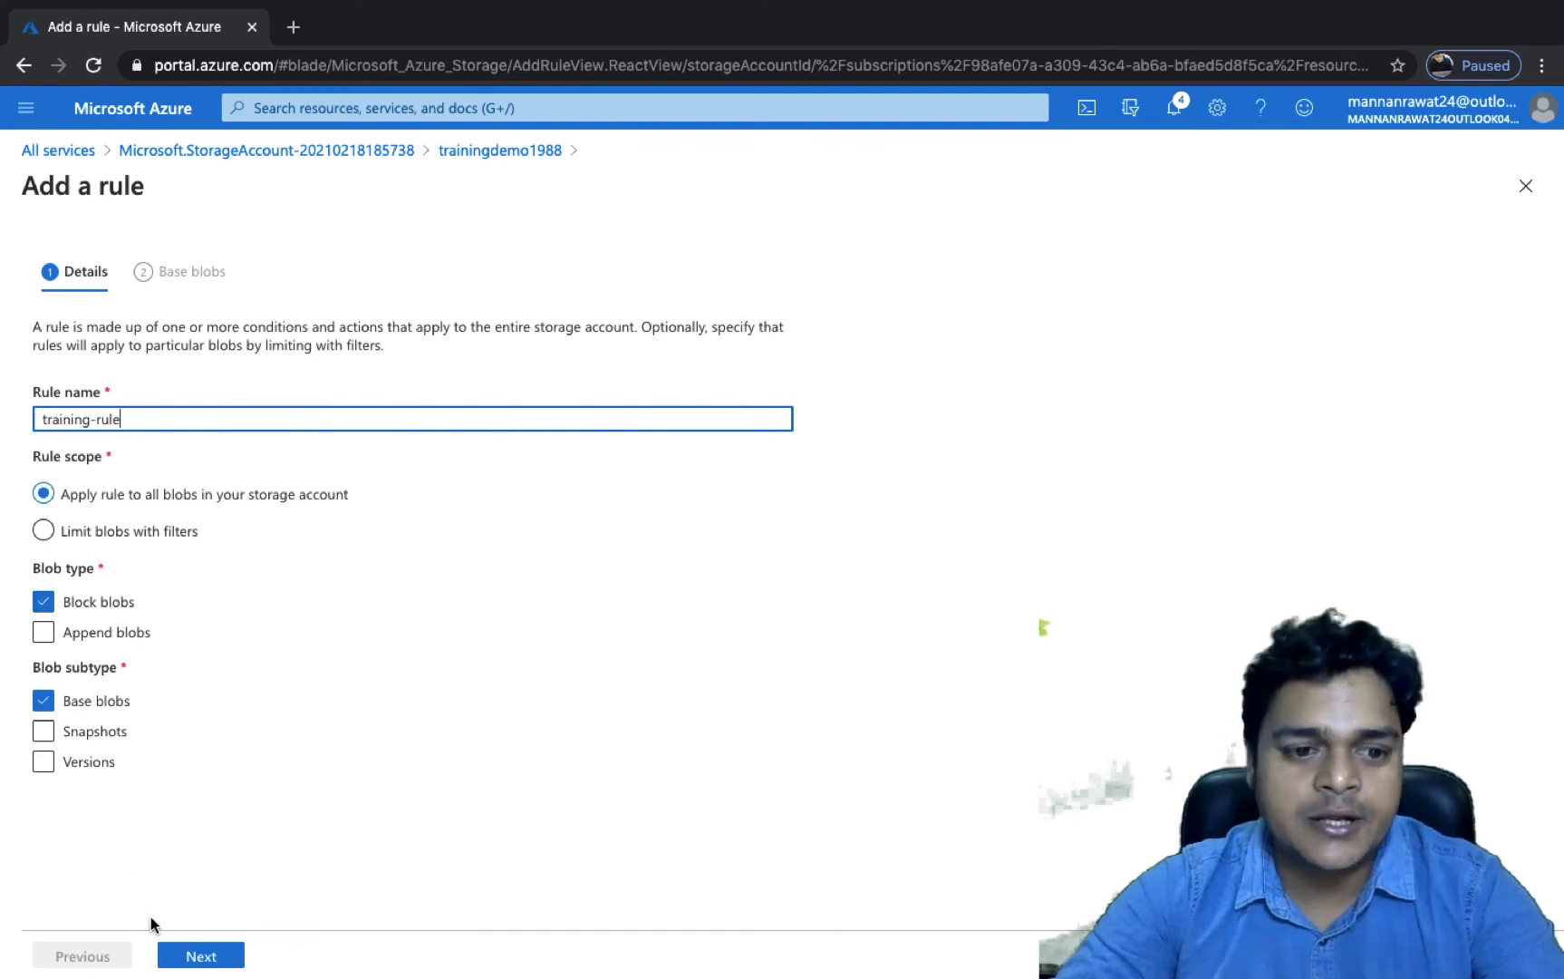
pyautogui.click(201, 957)
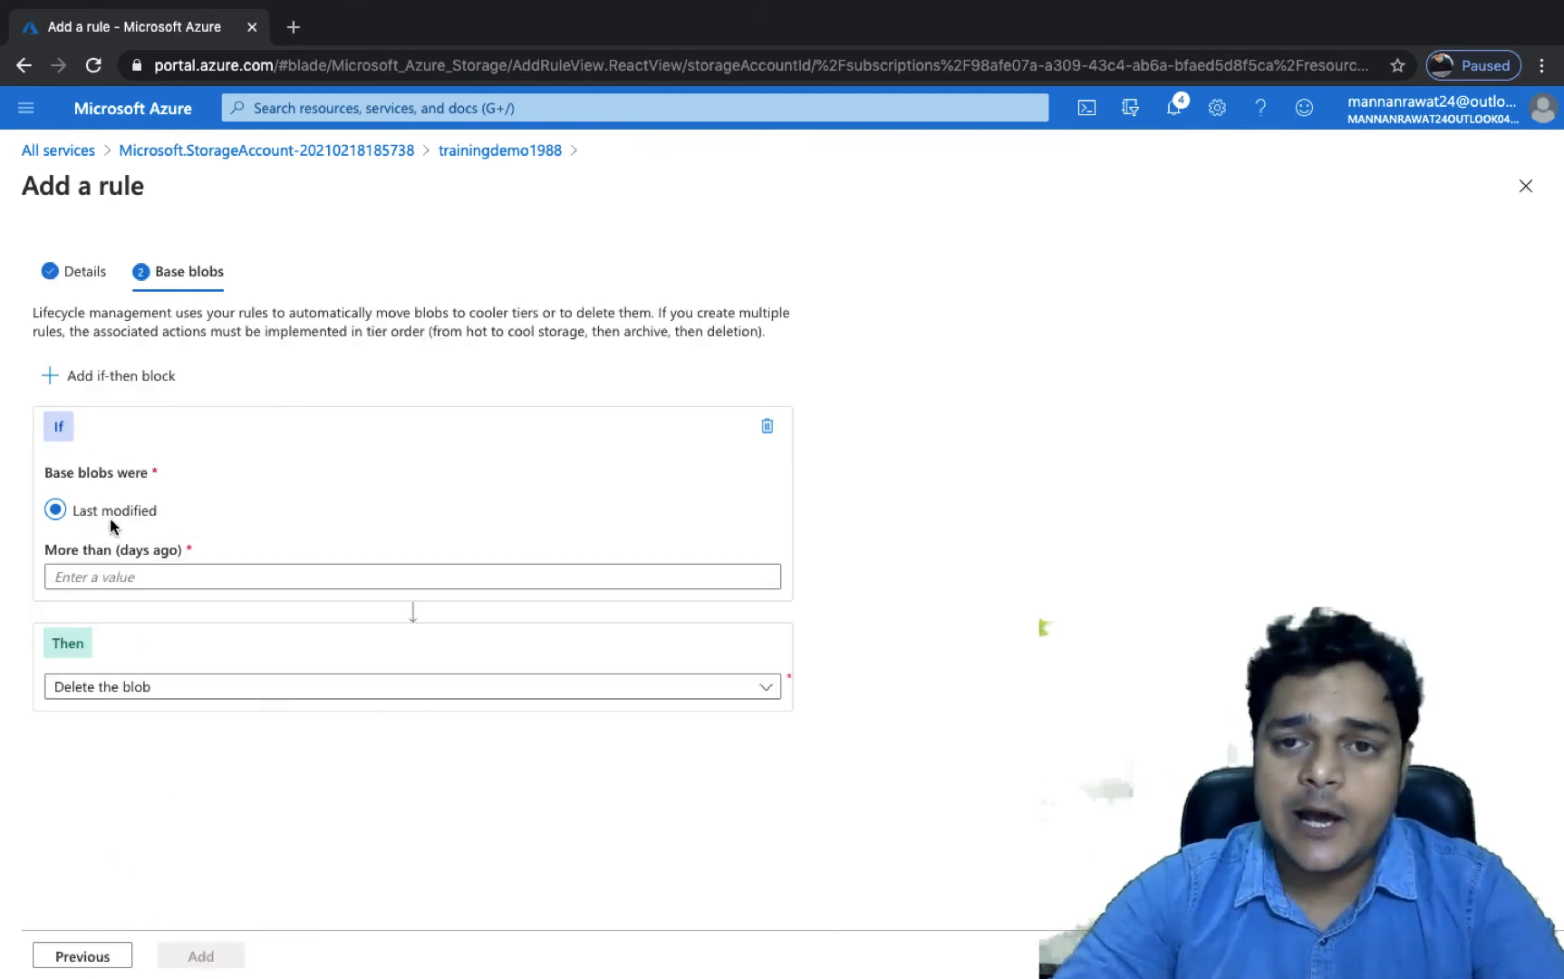
# Step: Set the rule to move base blobs to archive storage when last modified more than 90 days ago
pyautogui.click(131, 573)
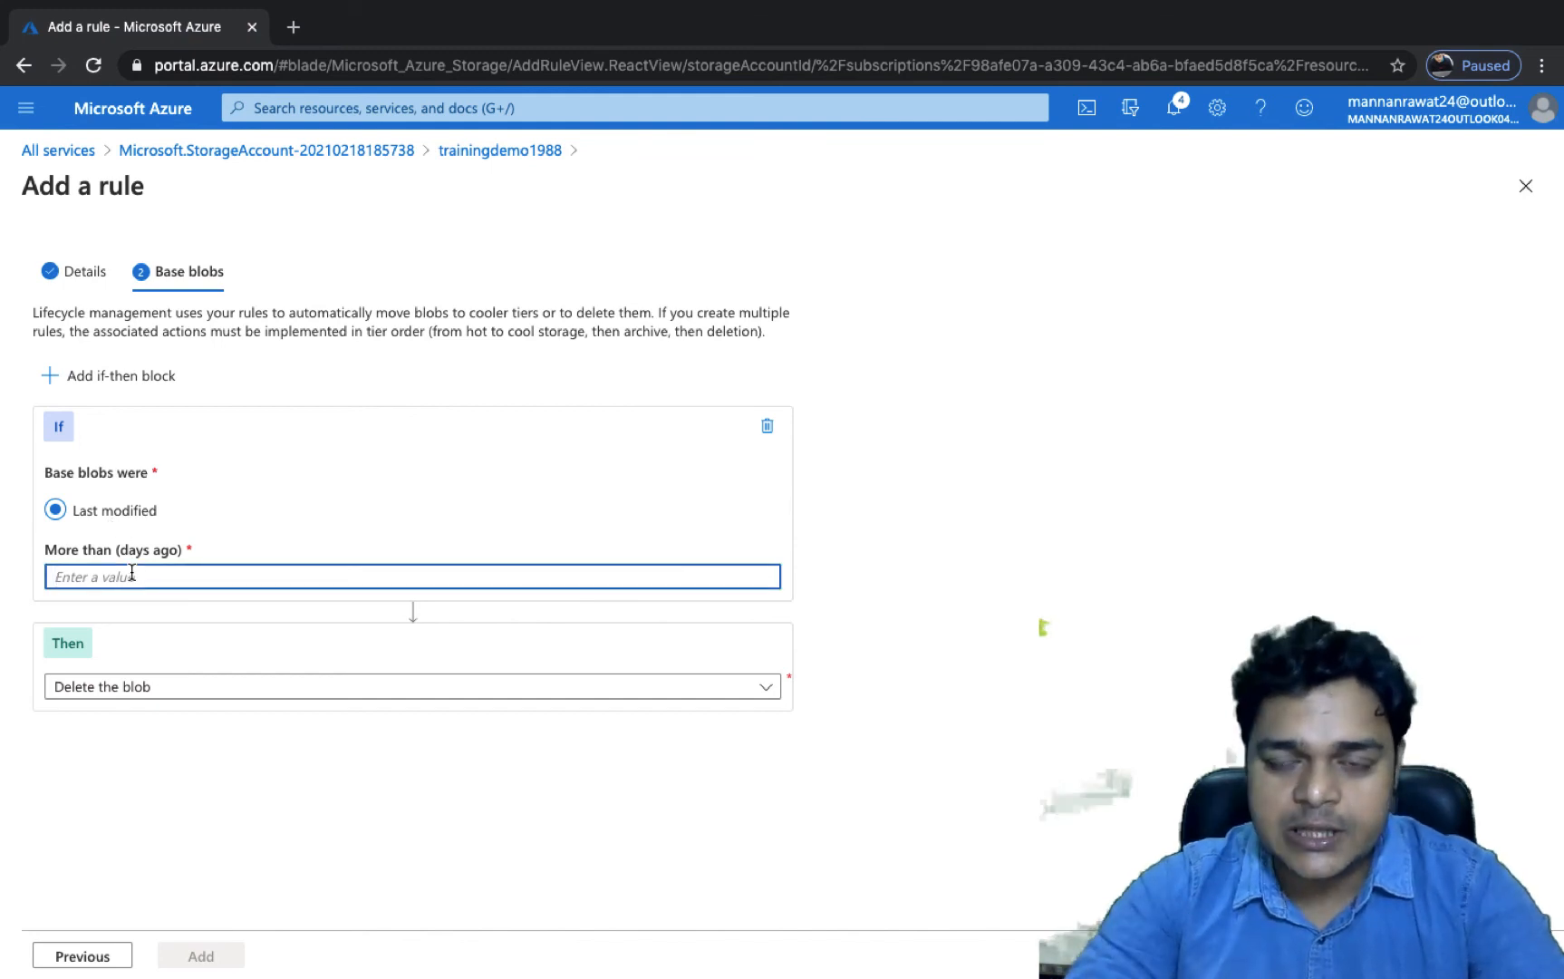
pyautogui.write('90')
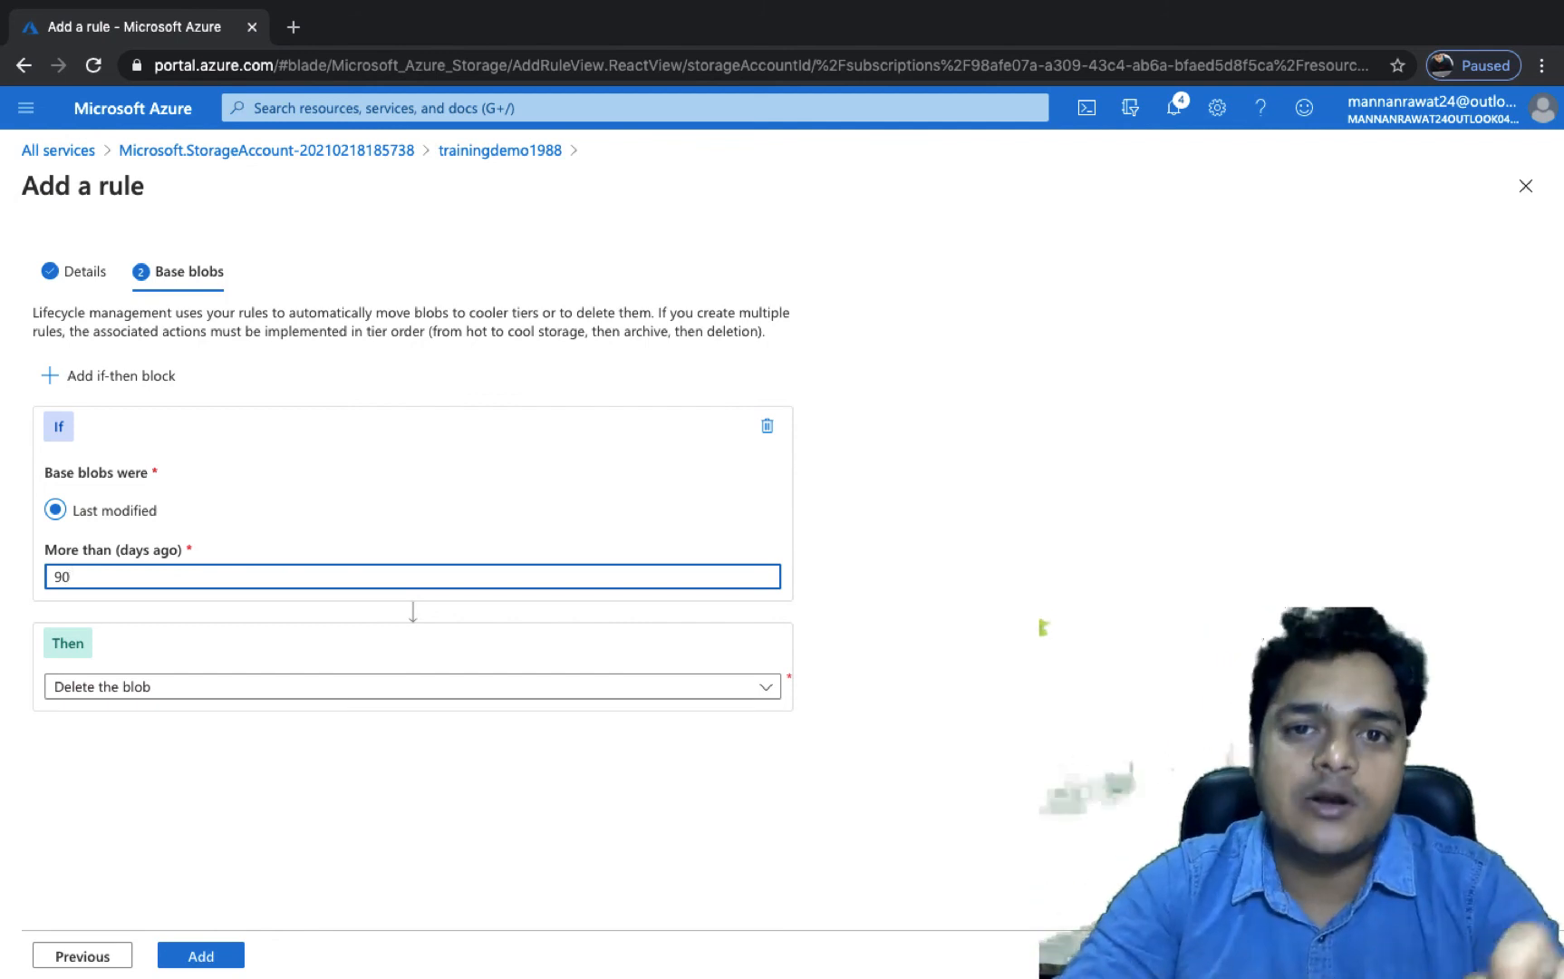
pyautogui.click(139, 690)
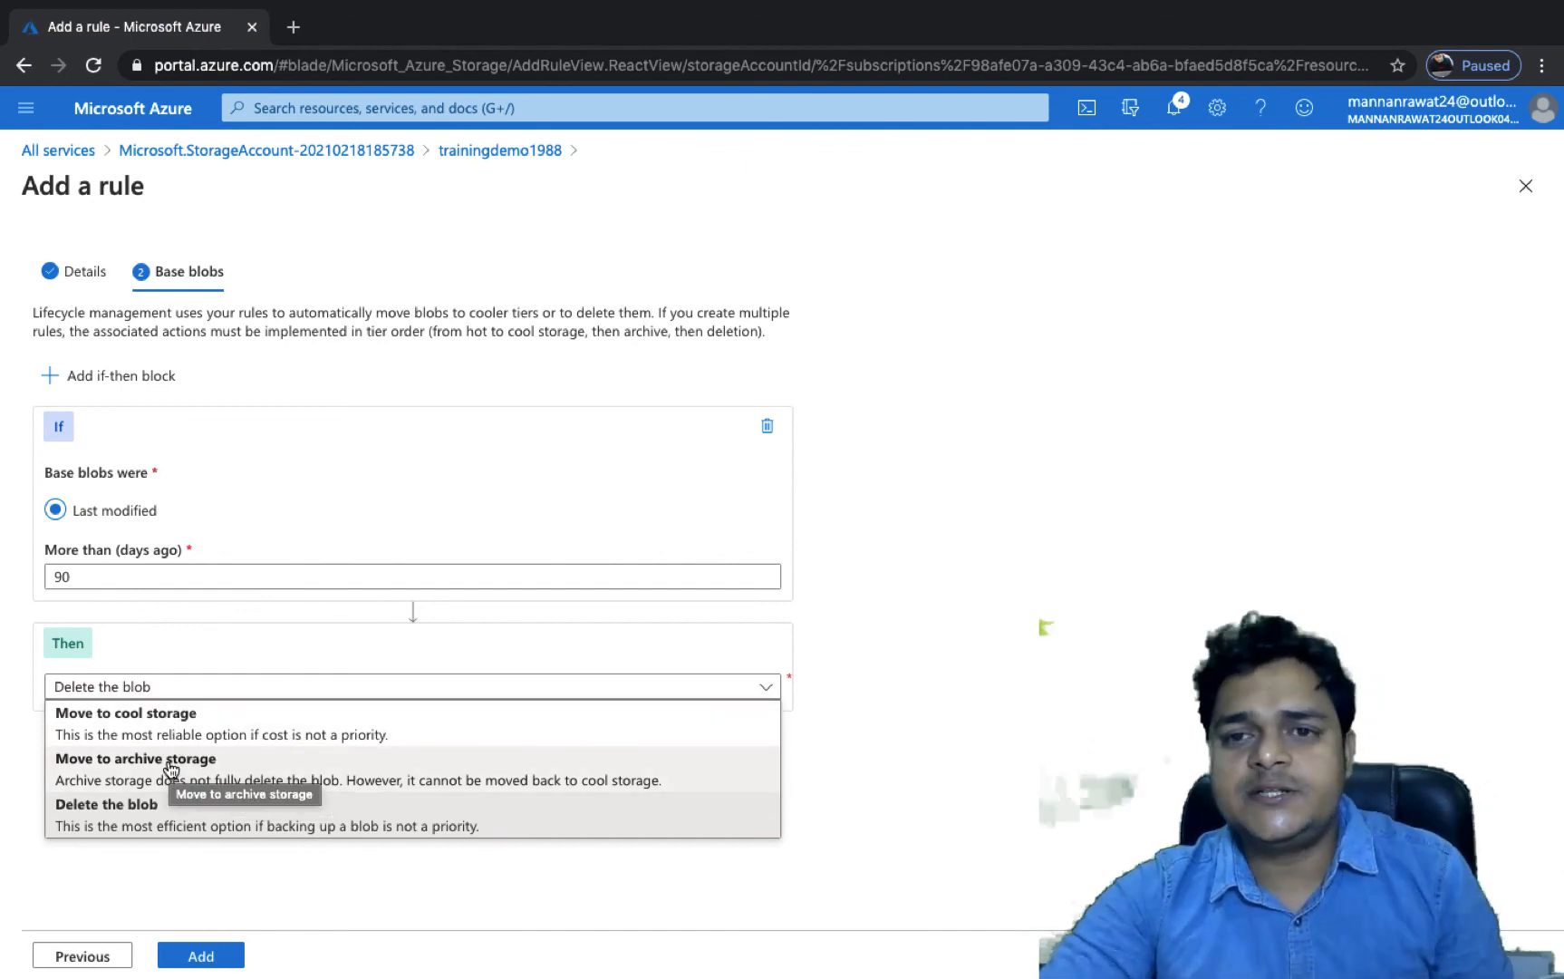
pyautogui.click(102, 818)
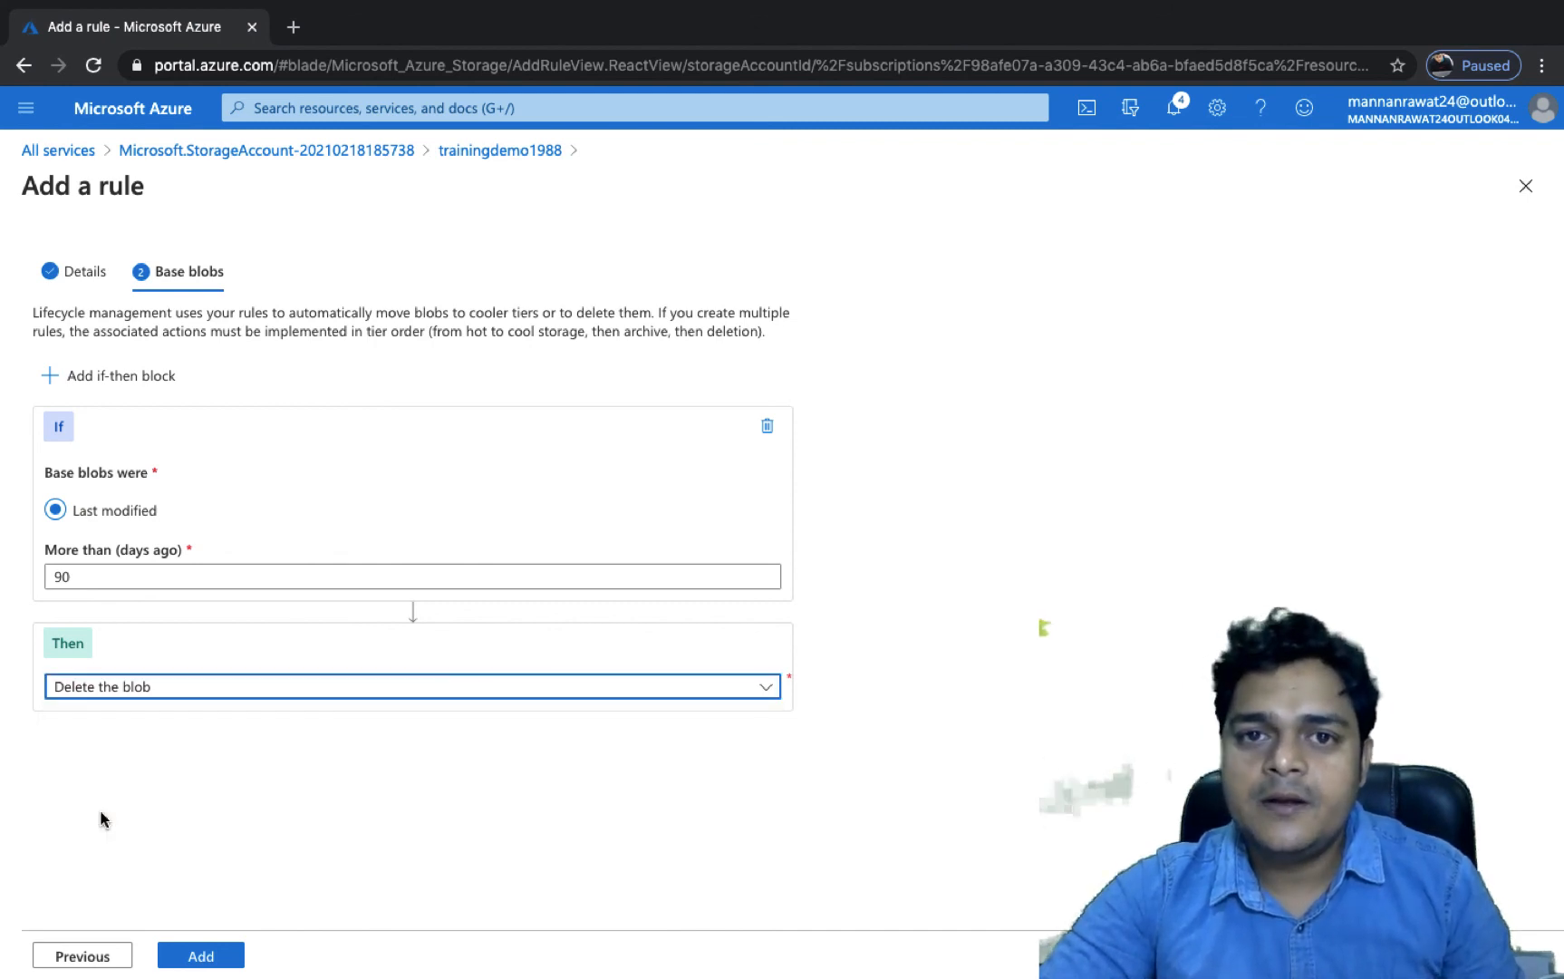
pyautogui.click(206, 694)
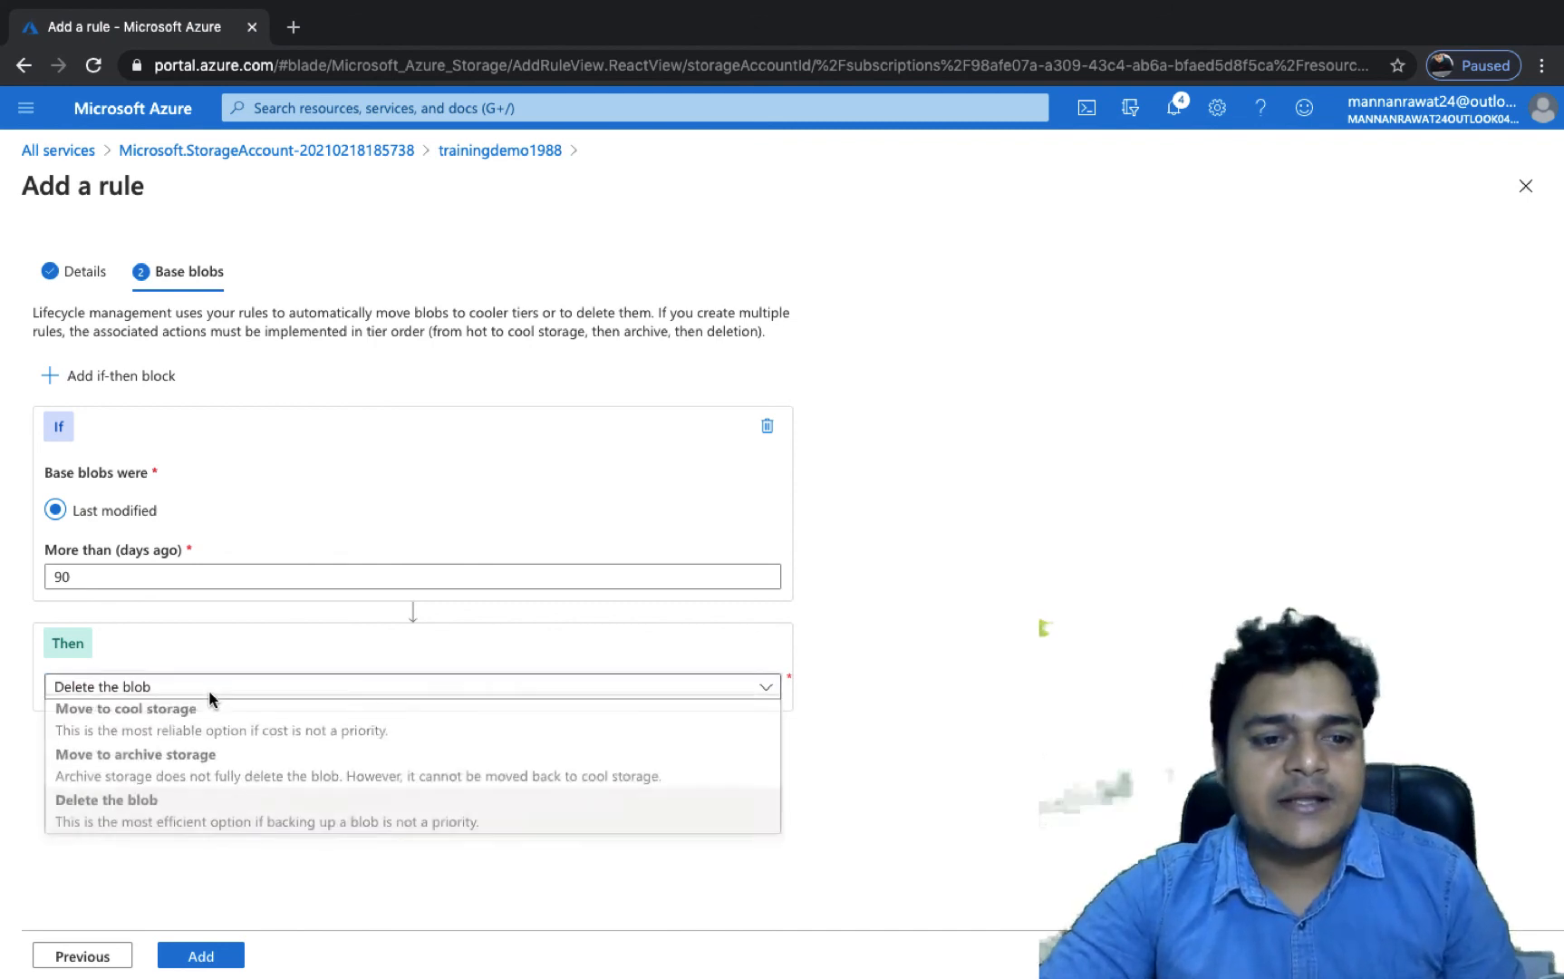
pyautogui.click(153, 781)
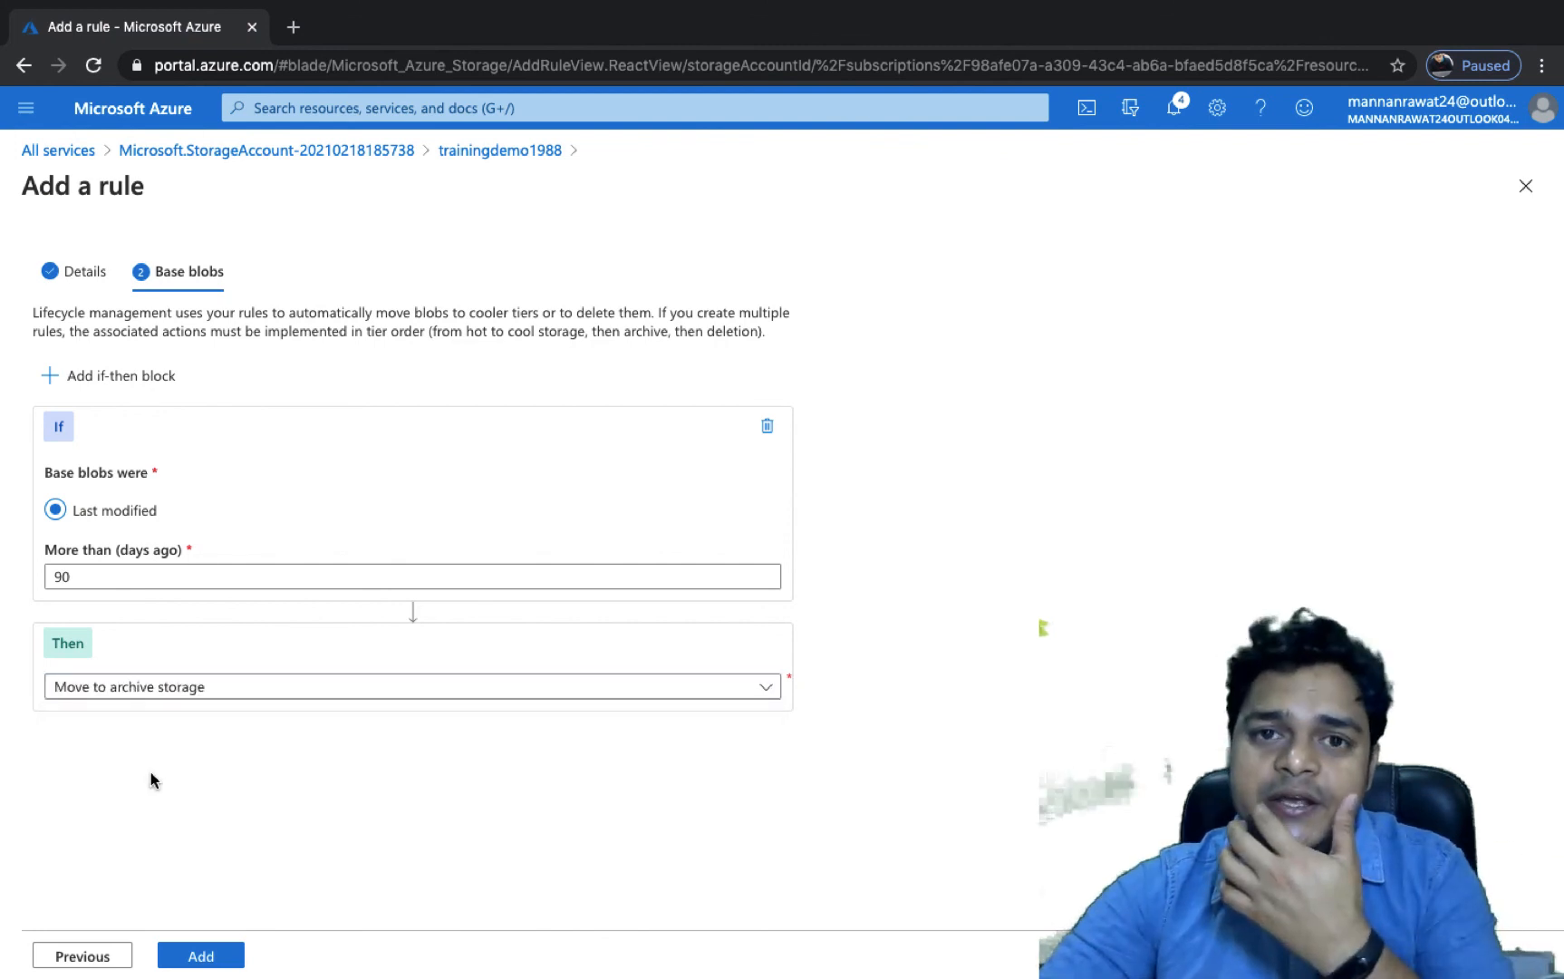